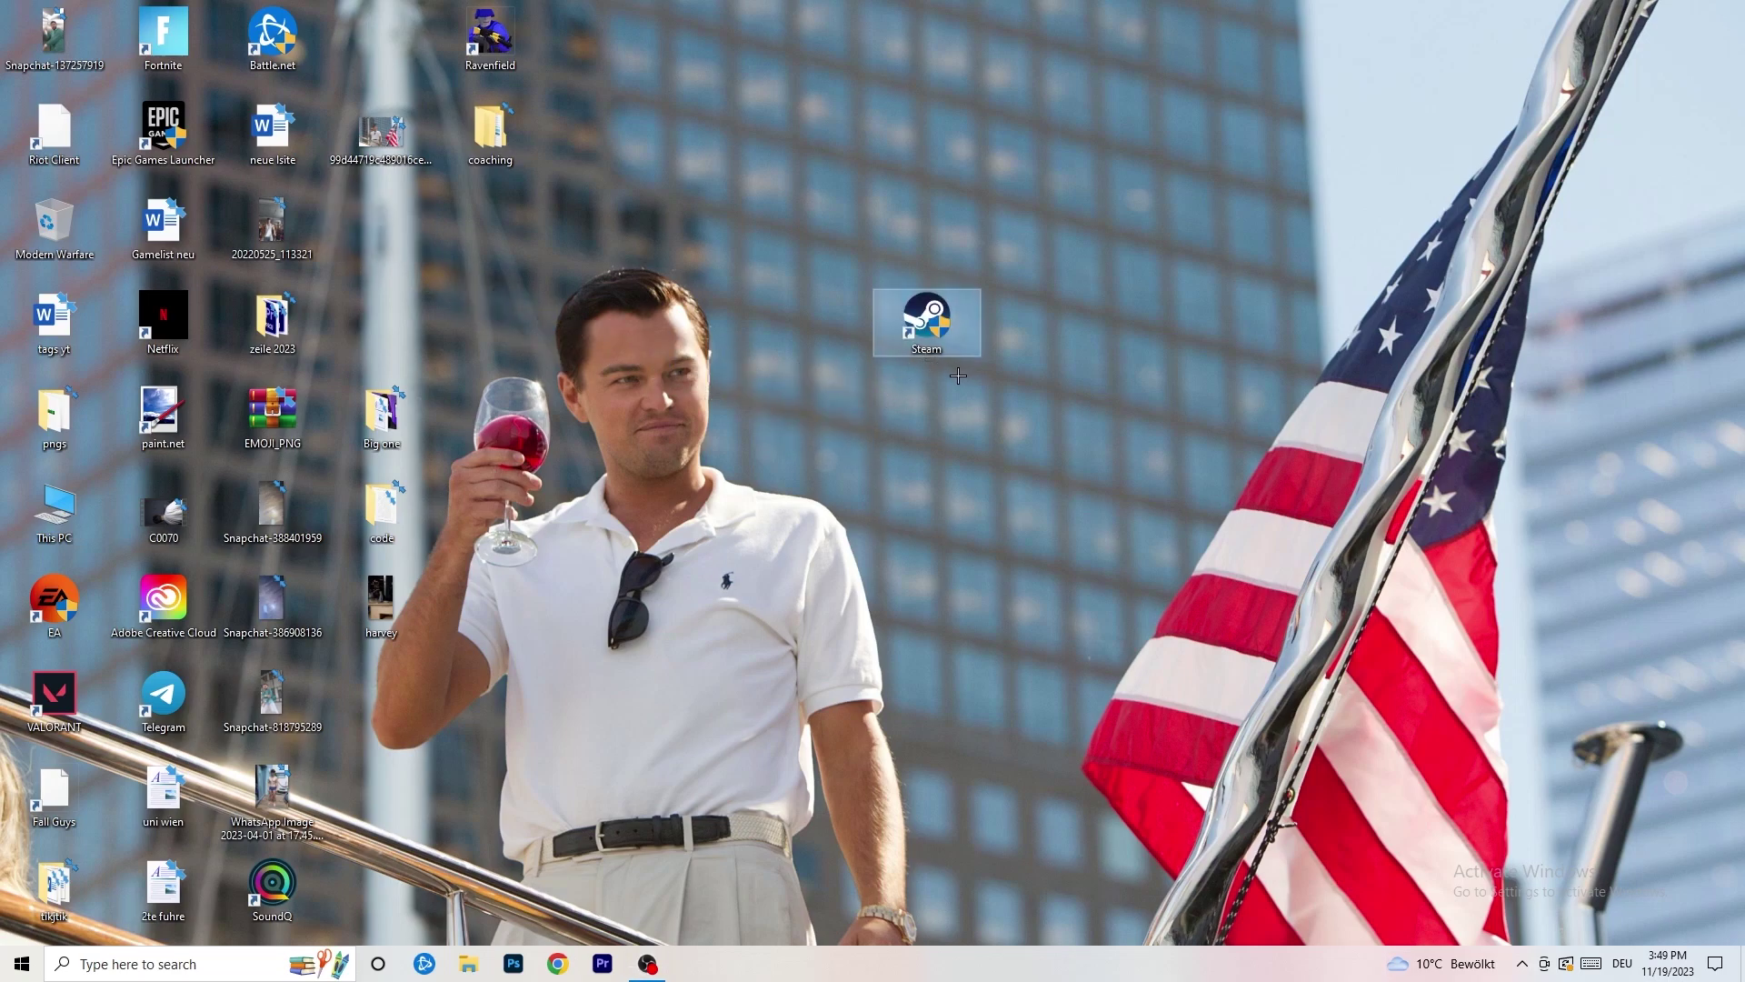
# Open the Steam shortcut's compatibility settings, check the compatibility mode choices and accept the dialog
pyautogui.rightClick(939, 319)
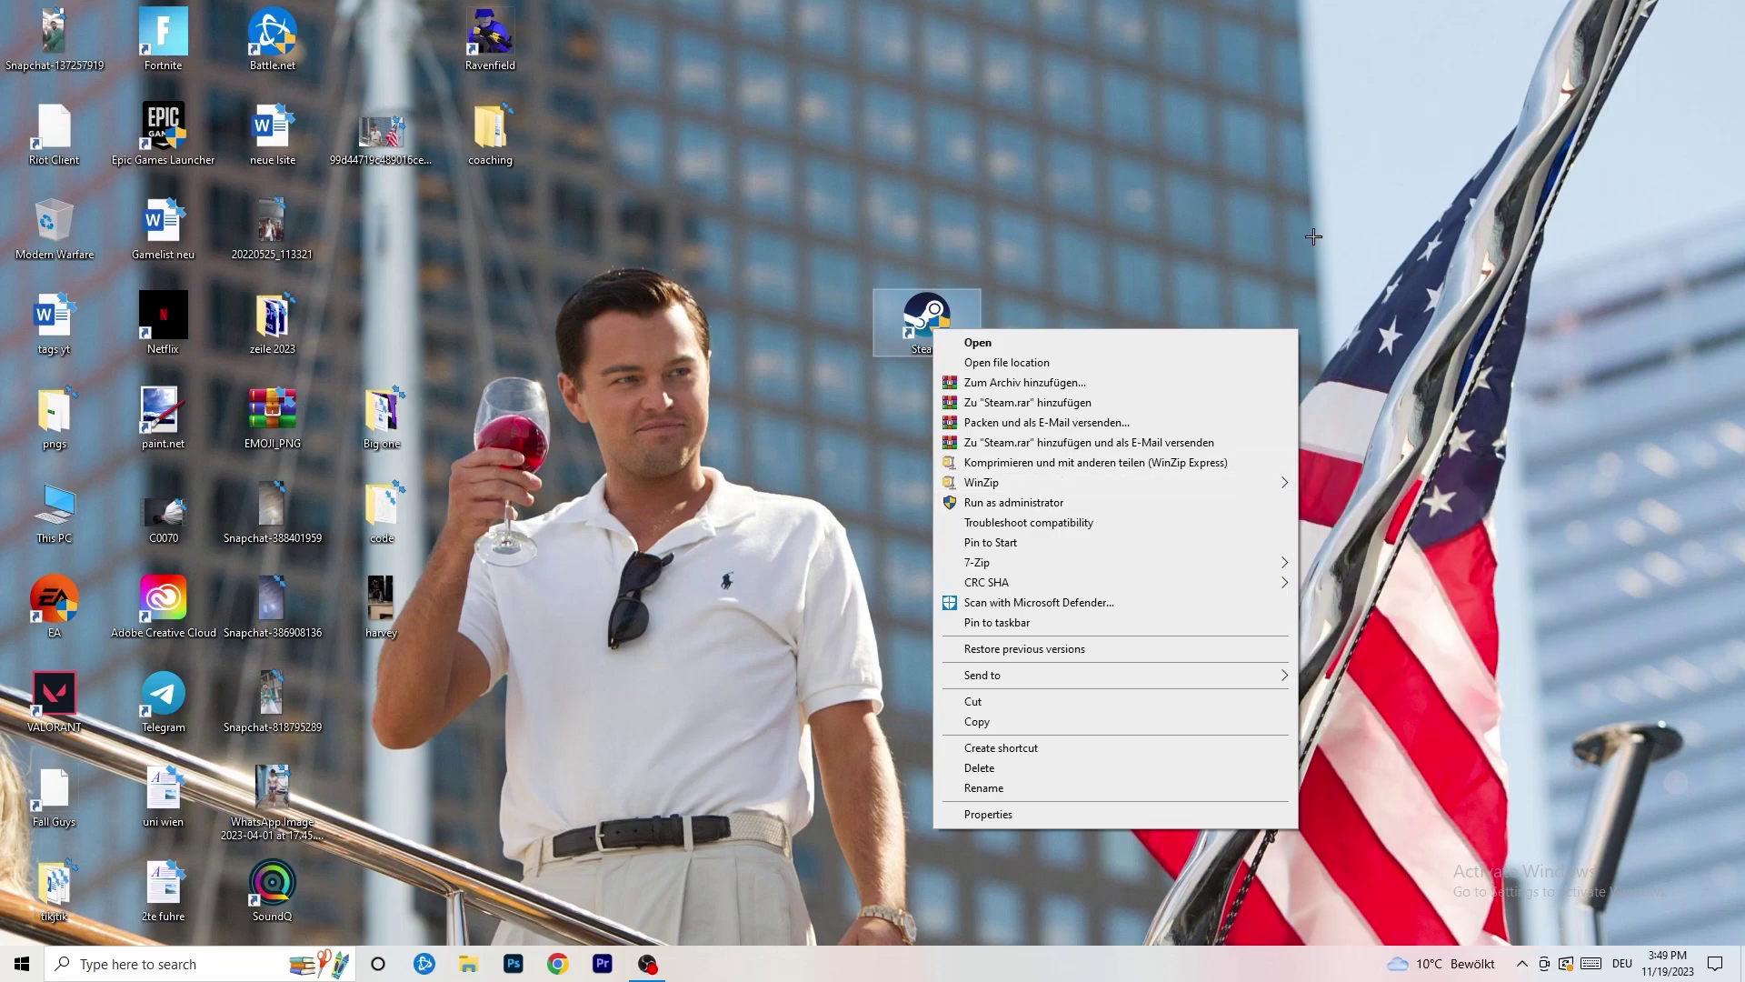
pyautogui.click(1010, 817)
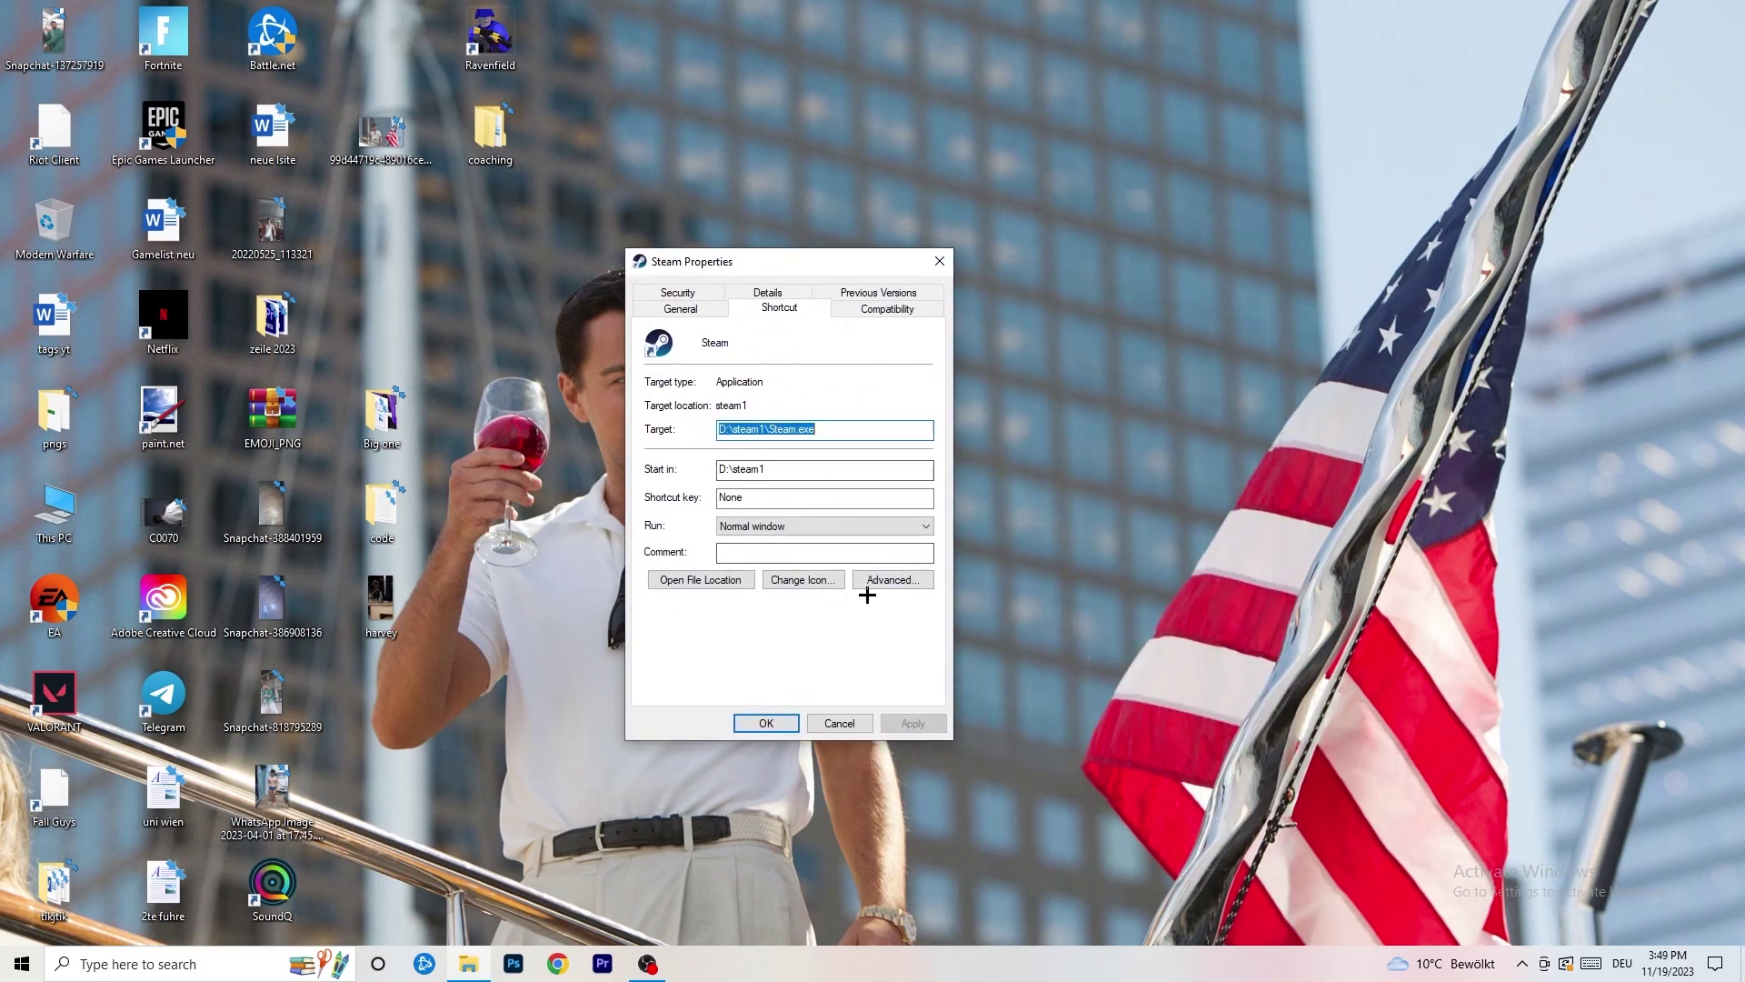
pyautogui.click(895, 311)
pyautogui.moveTo(803, 266); pyautogui.dragTo(1007, 191)
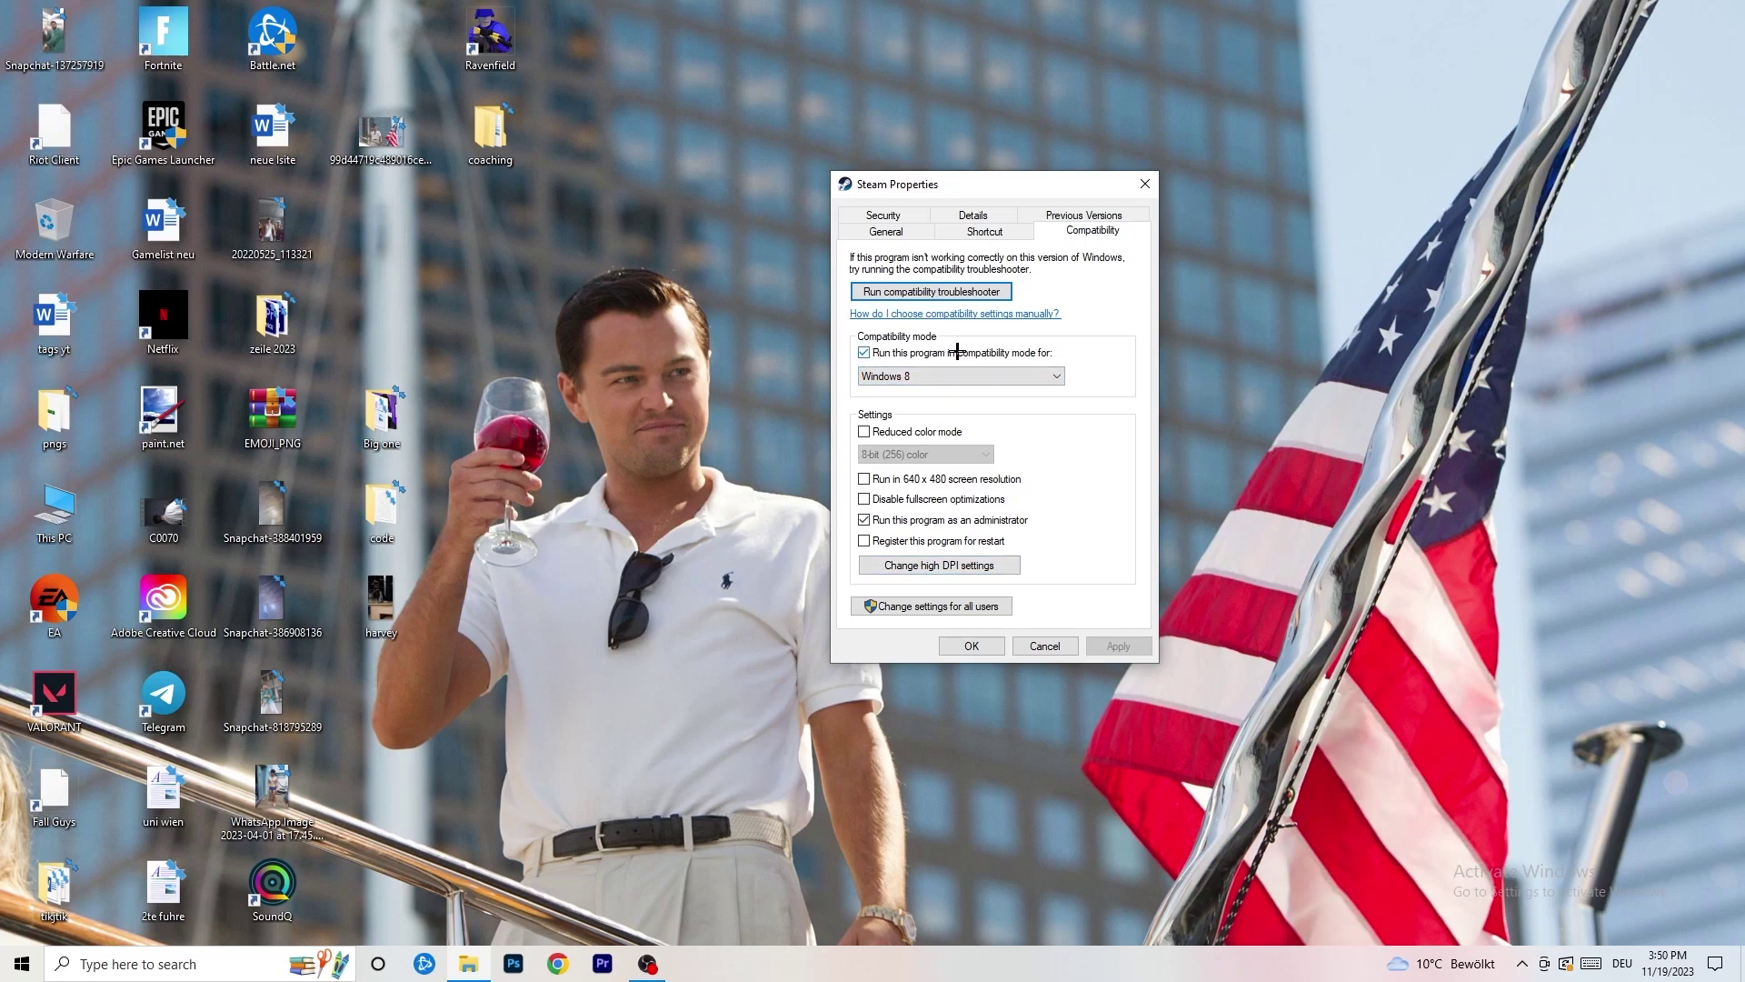
pyautogui.click(967, 376)
pyautogui.click(976, 431)
pyautogui.click(983, 647)
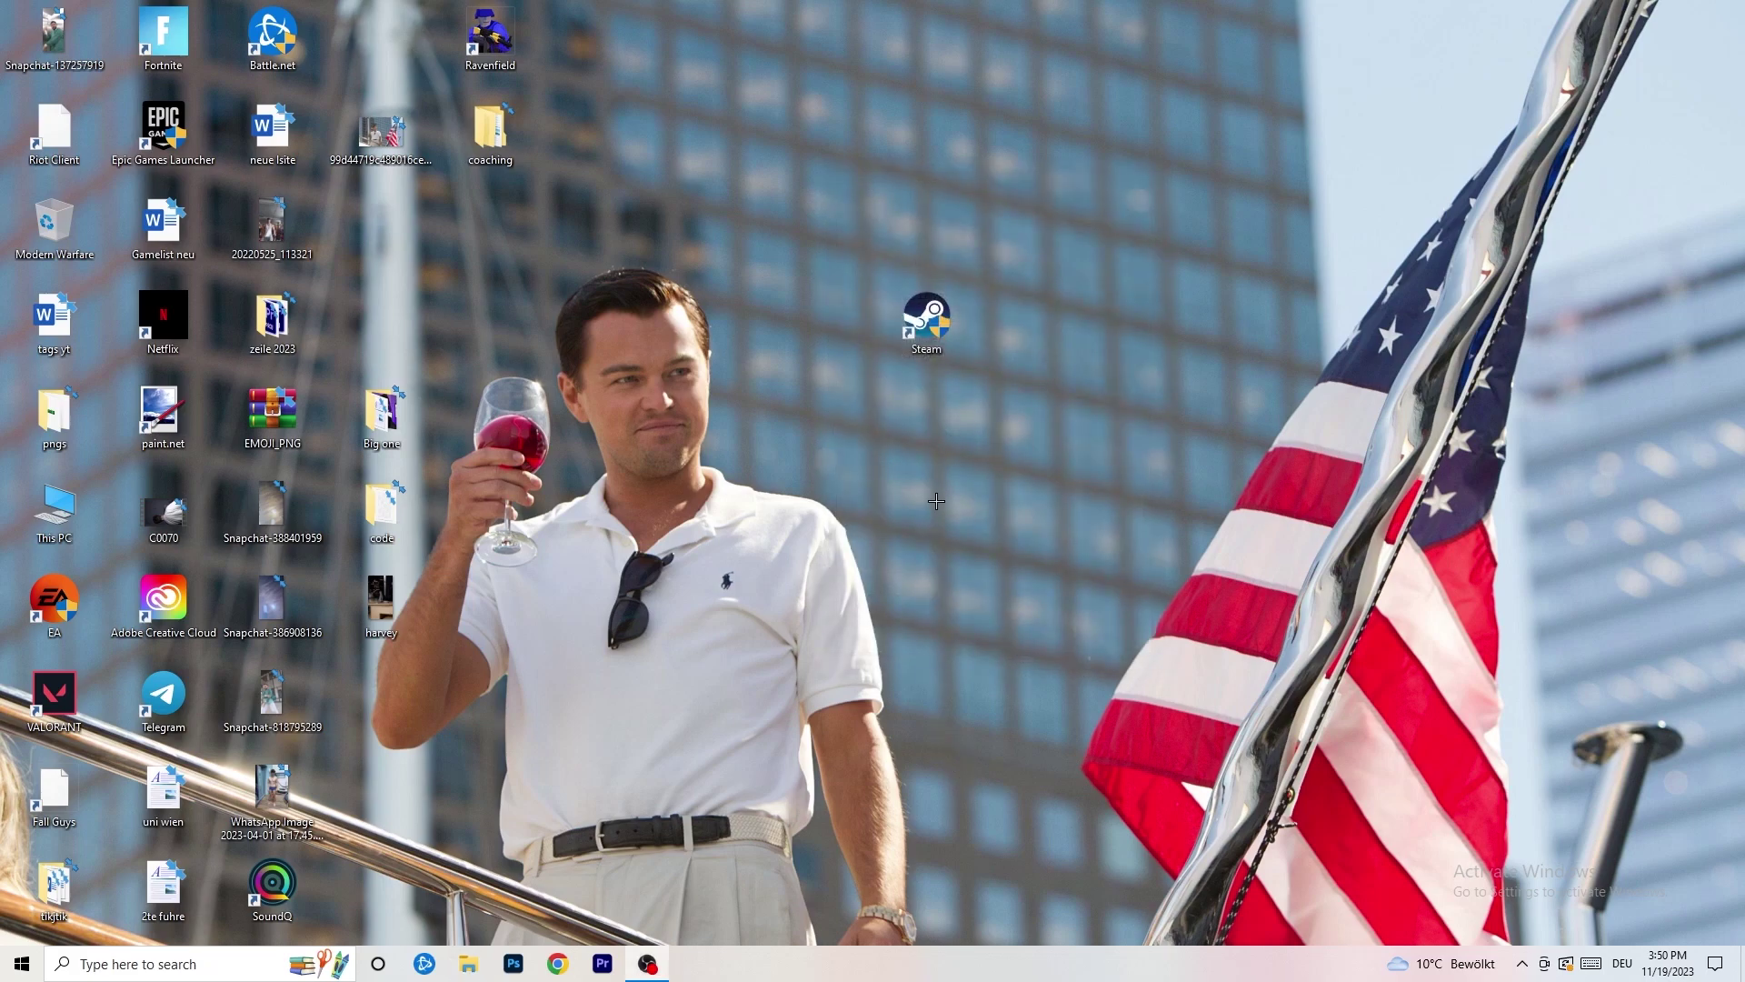
# Move the Steam shortcut closer to the other desktop icons and review its compatibility settings without changing them
pyautogui.moveTo(911, 329); pyautogui.dragTo(825, 327)
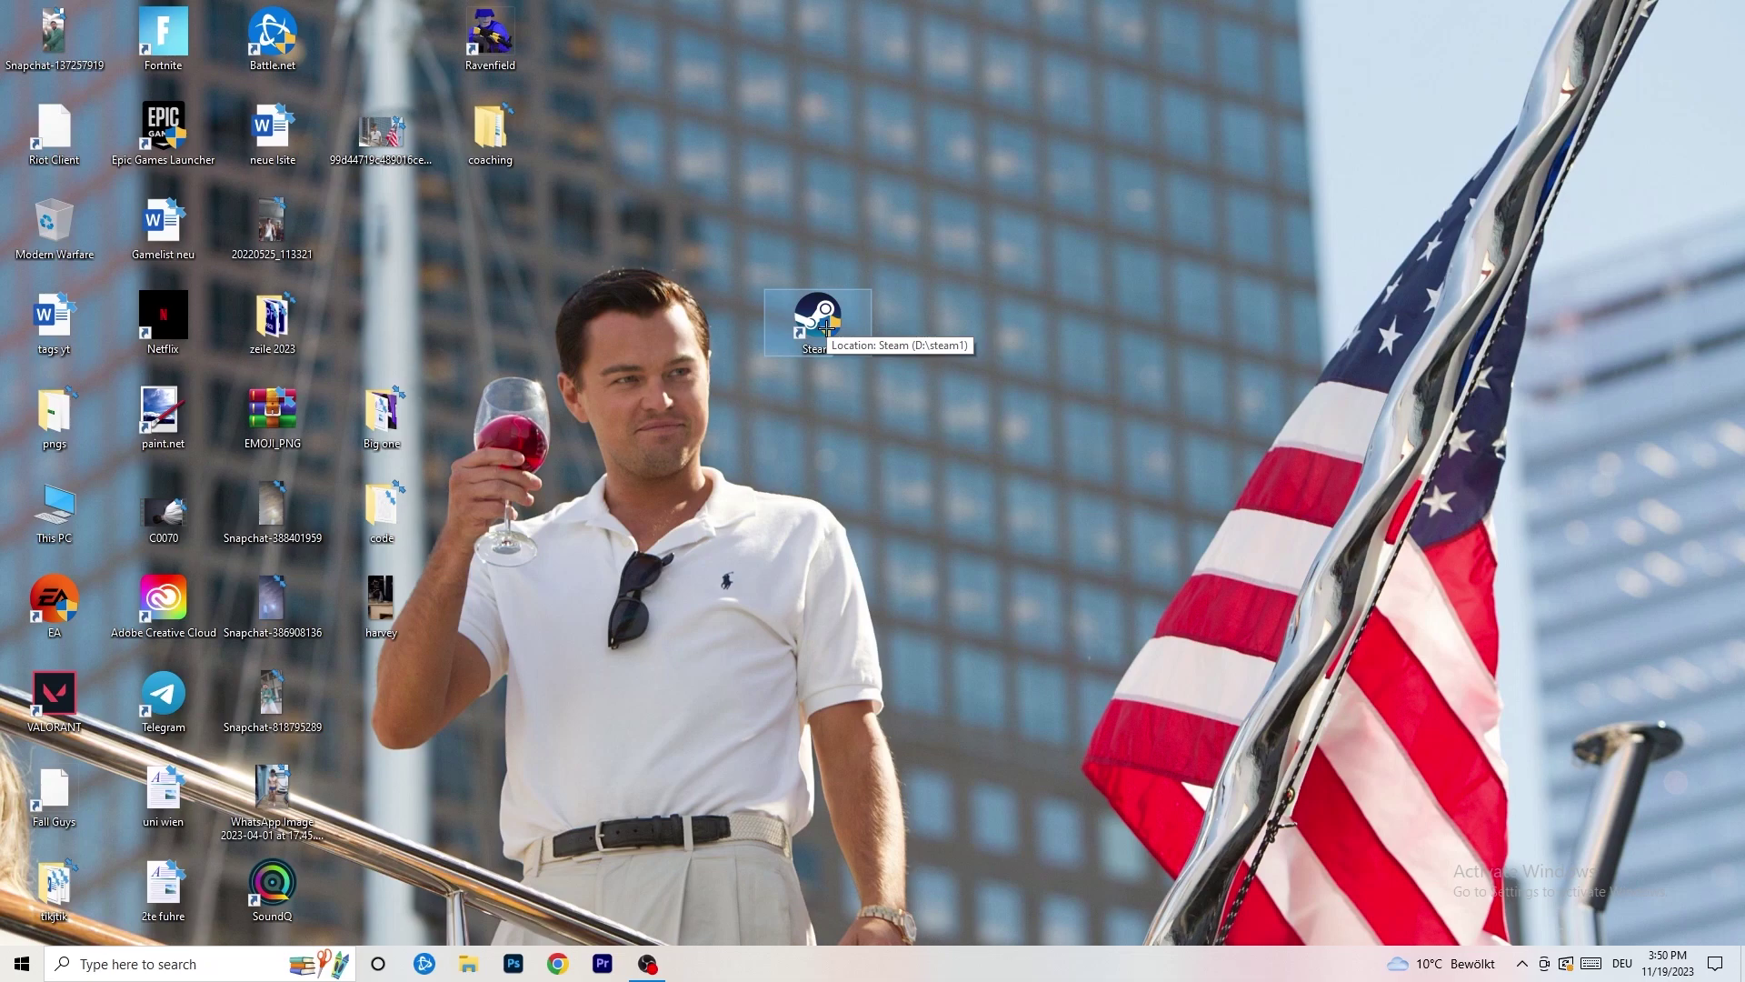
pyautogui.moveTo(827, 326); pyautogui.dragTo(609, 327)
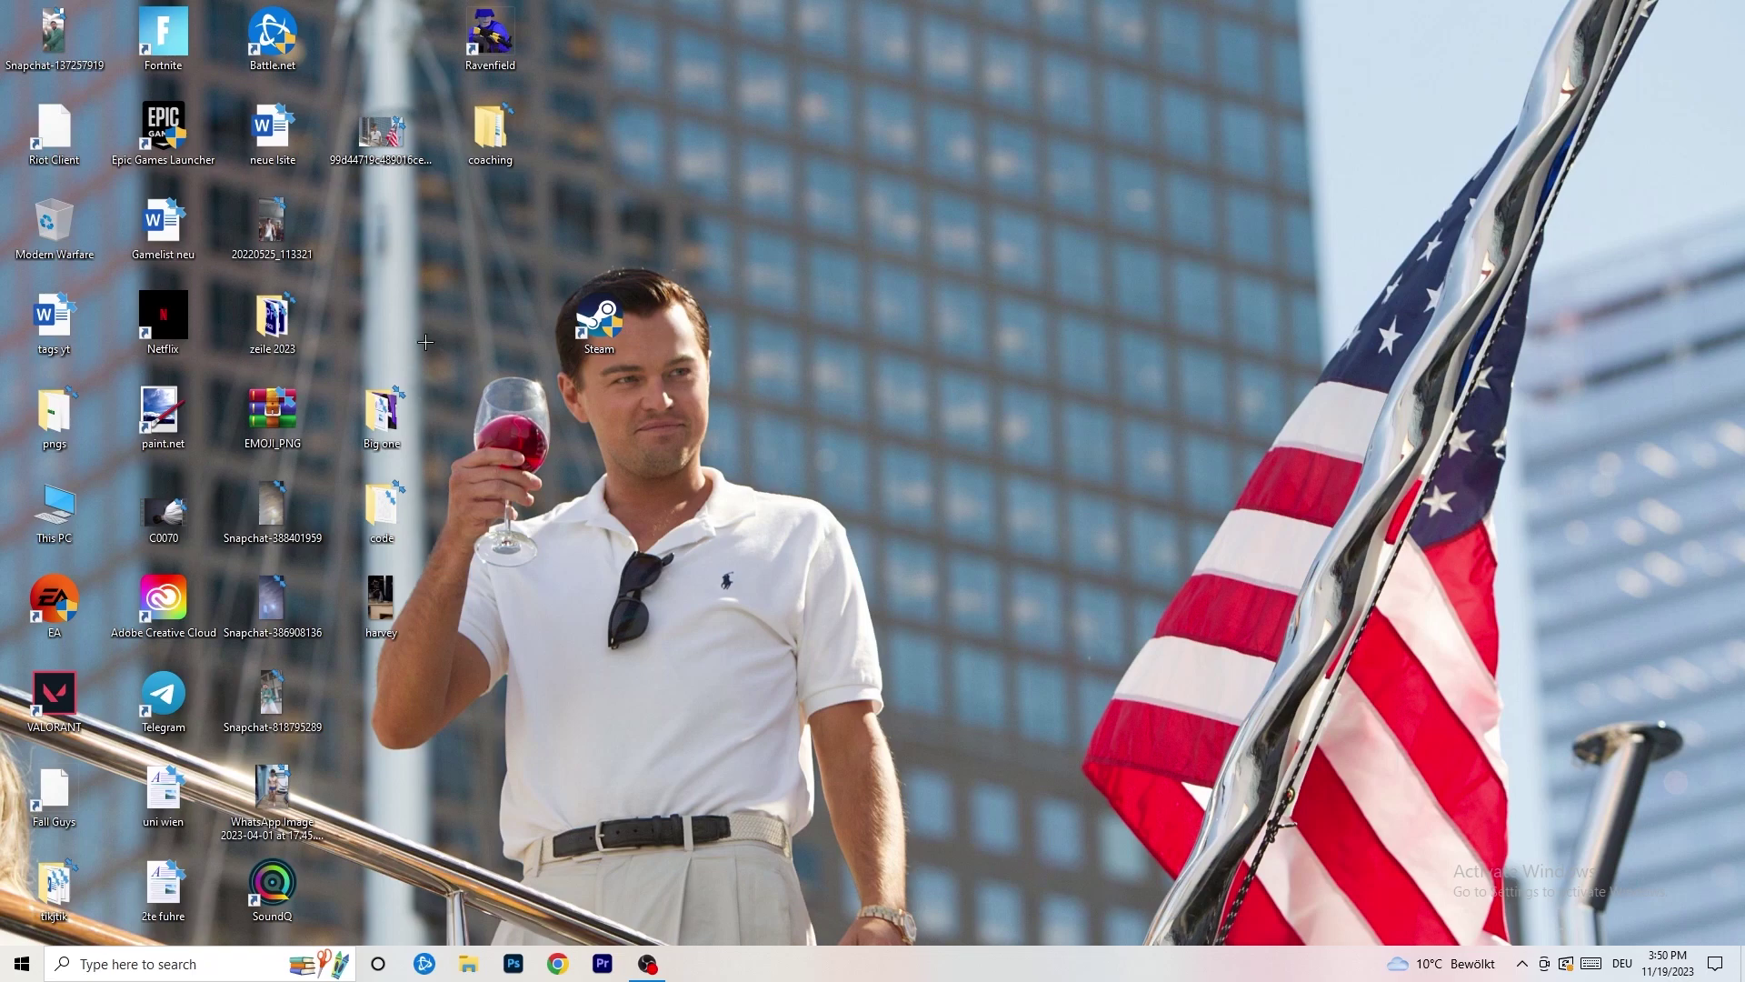
pyautogui.rightClick(601, 338)
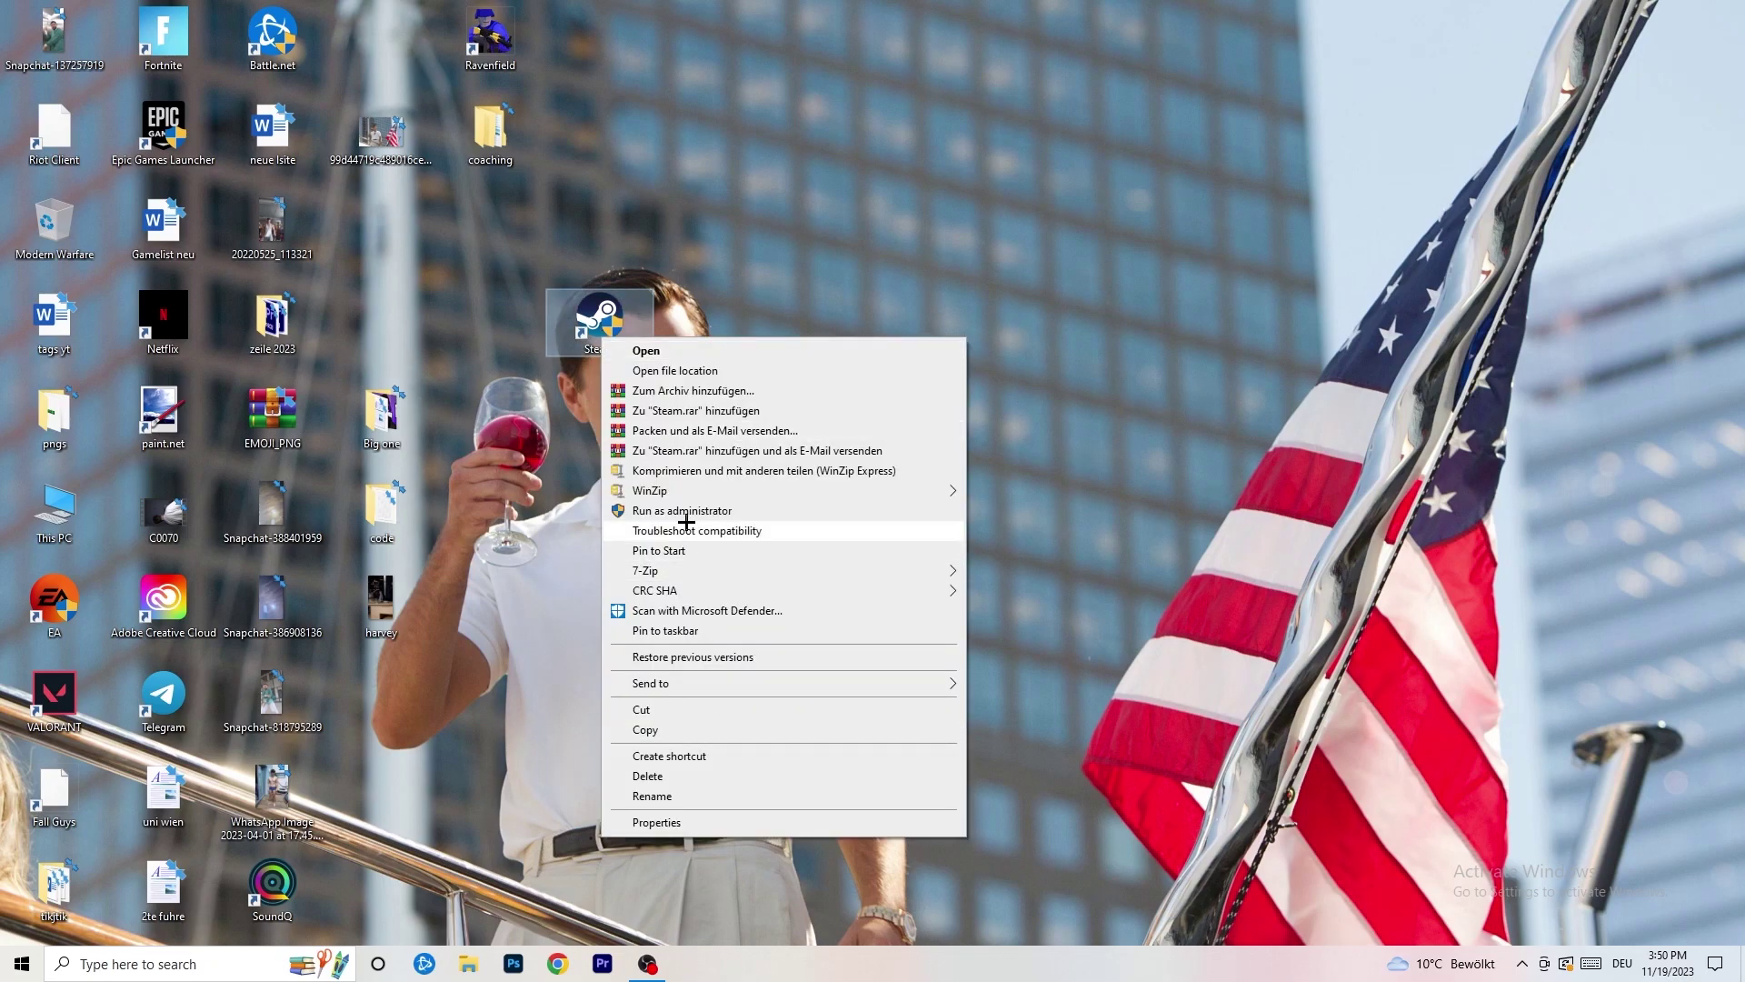
pyautogui.click(657, 822)
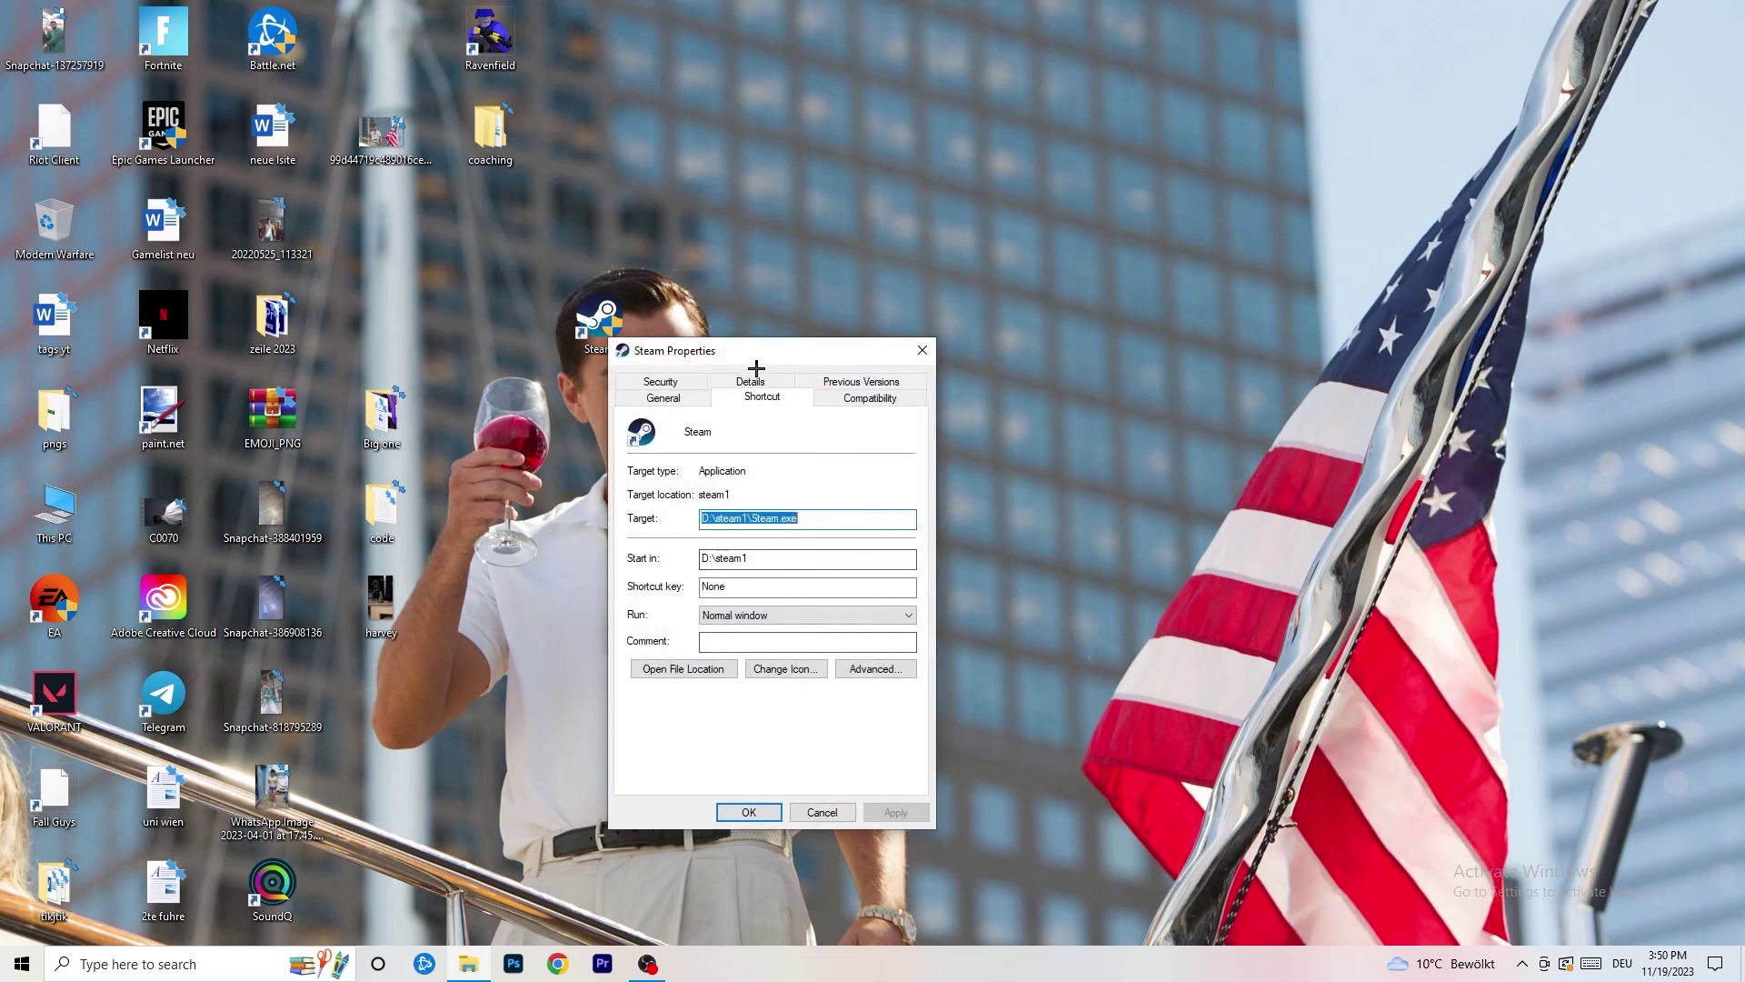
pyautogui.click(855, 397)
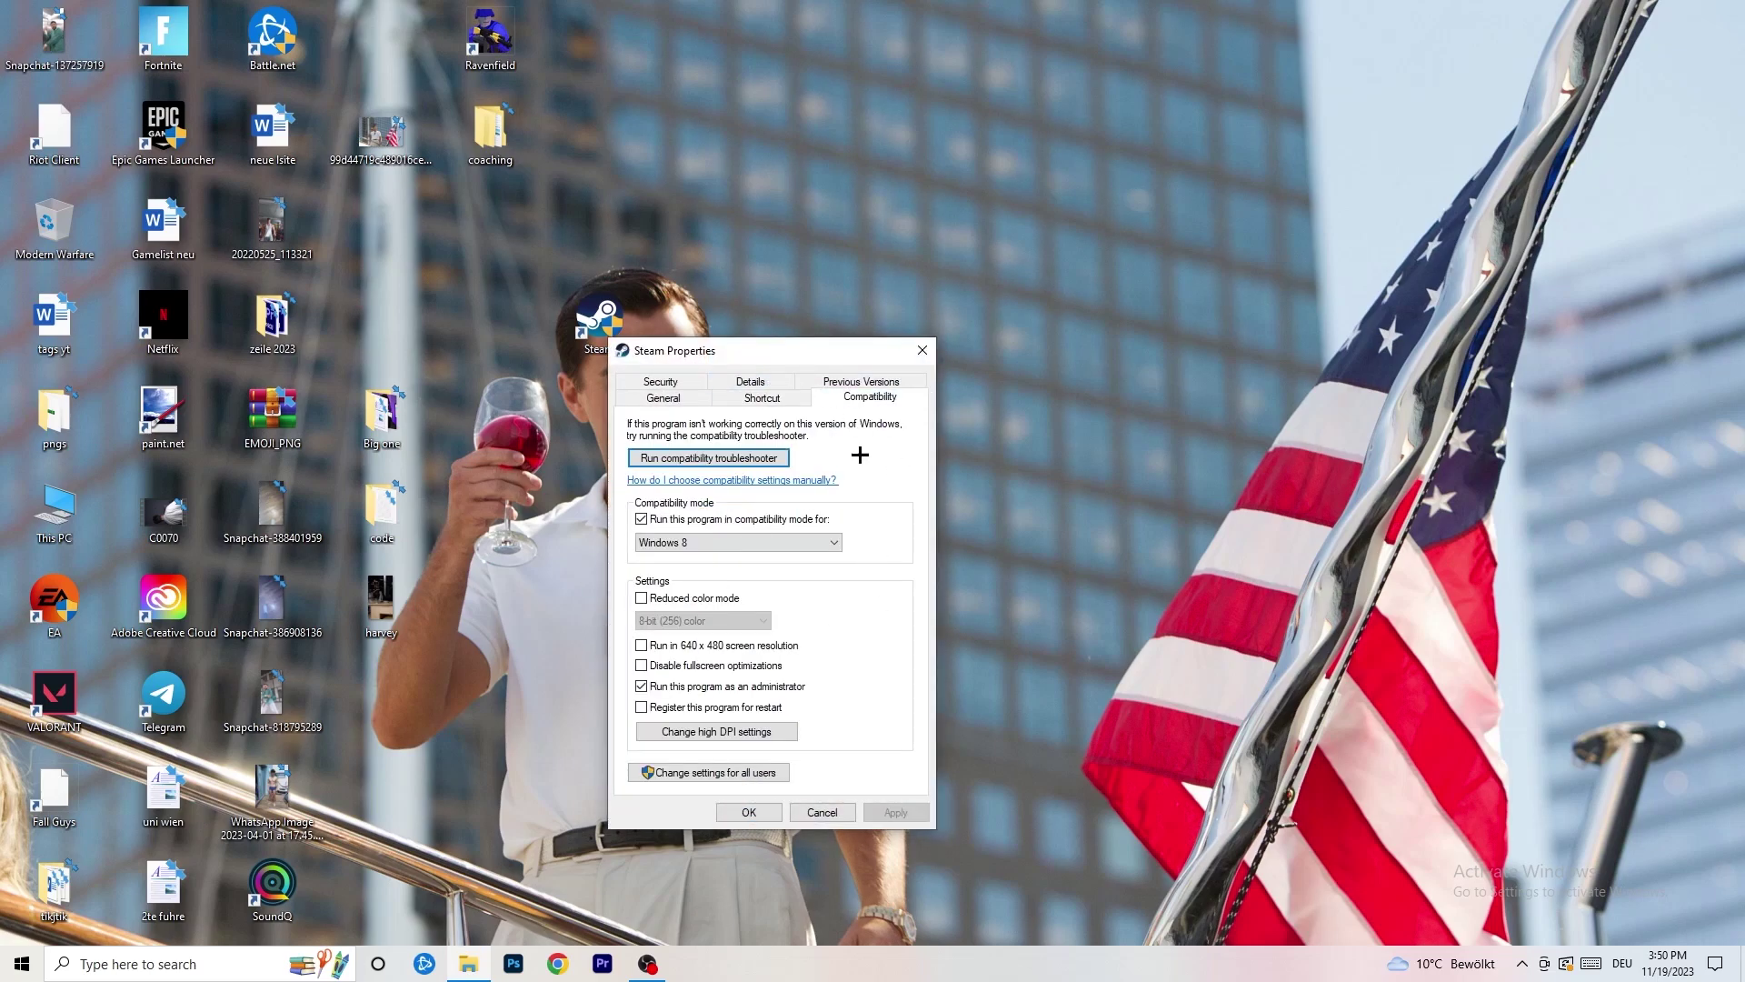
pyautogui.click(922, 351)
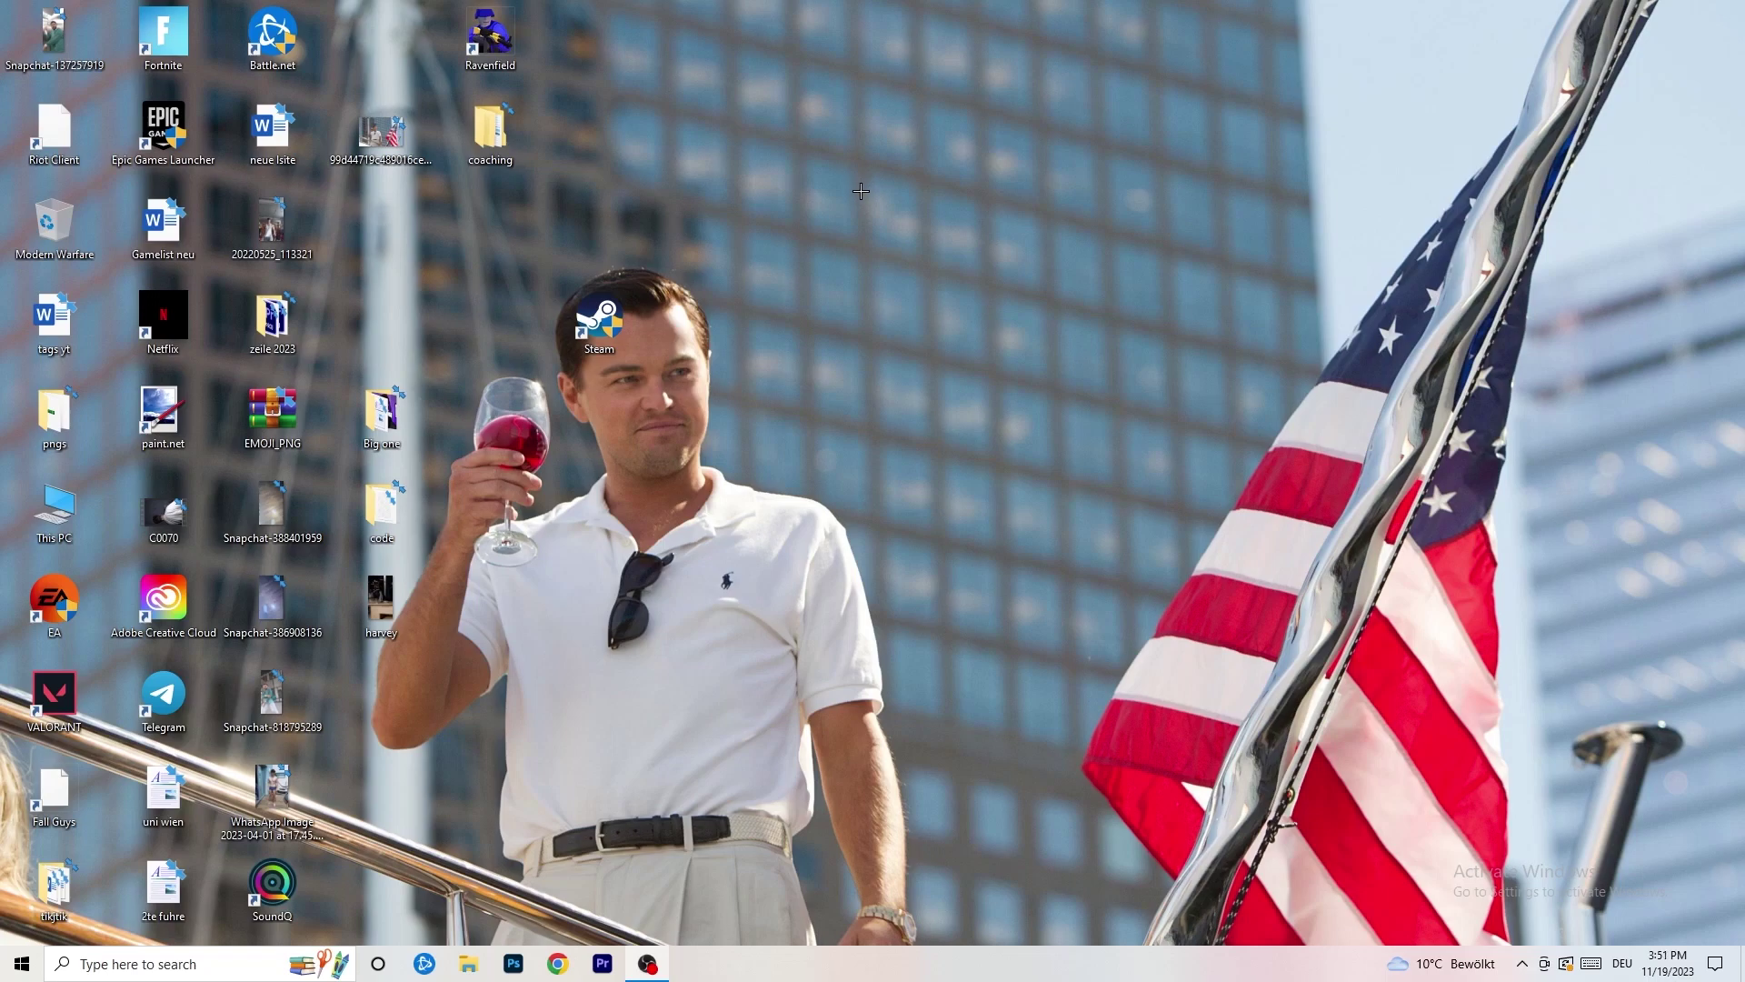
# Open Task Manager and maximize its window
pyautogui.moveTo(921, 963); pyautogui.dragTo(888, 918)
pyautogui.rightClick(887, 969)
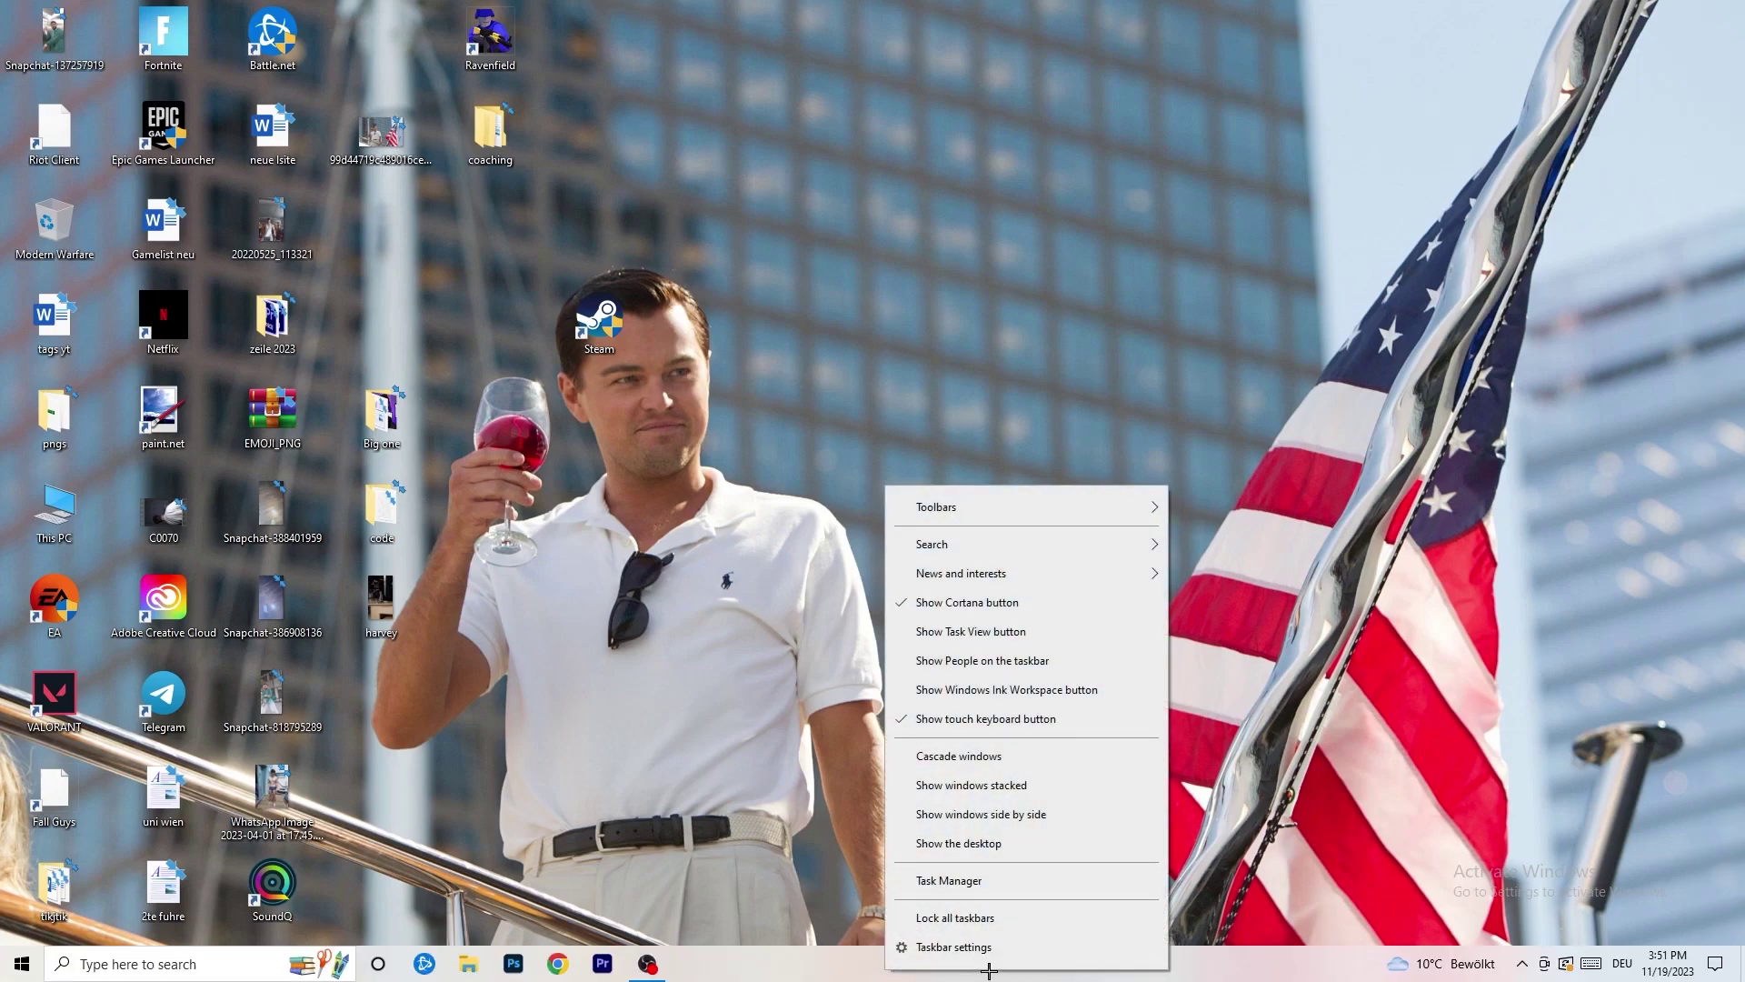
pyautogui.click(972, 881)
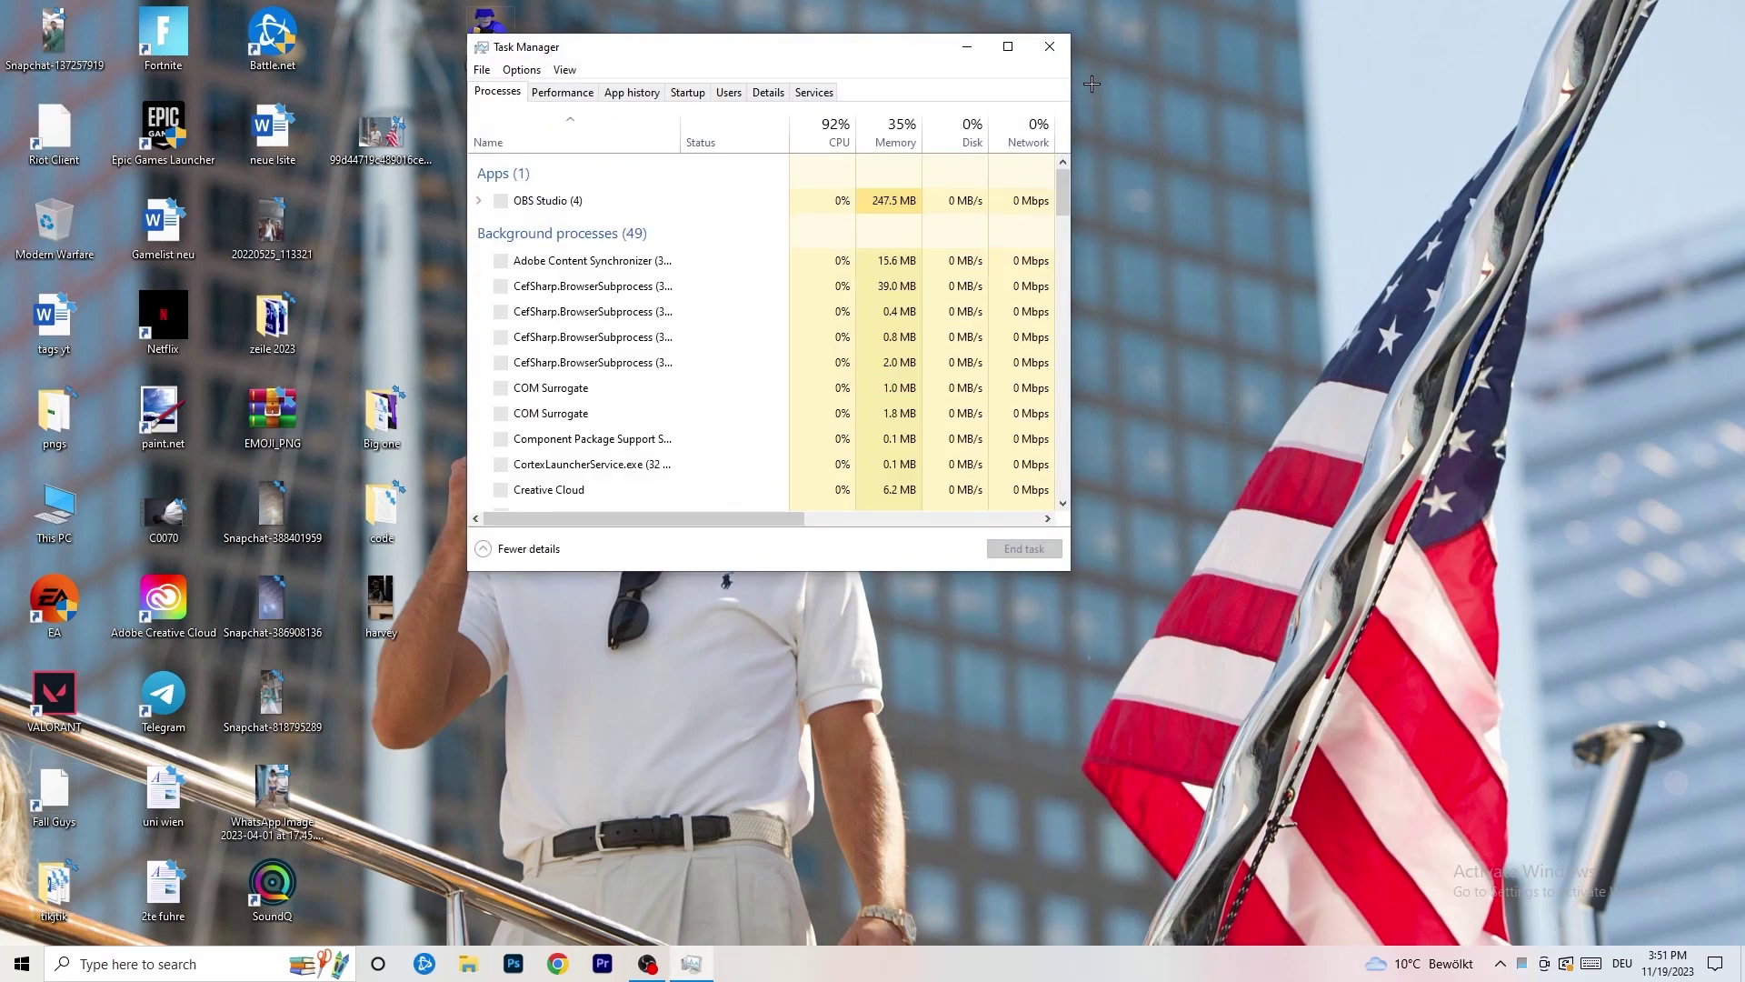
pyautogui.click(1009, 43)
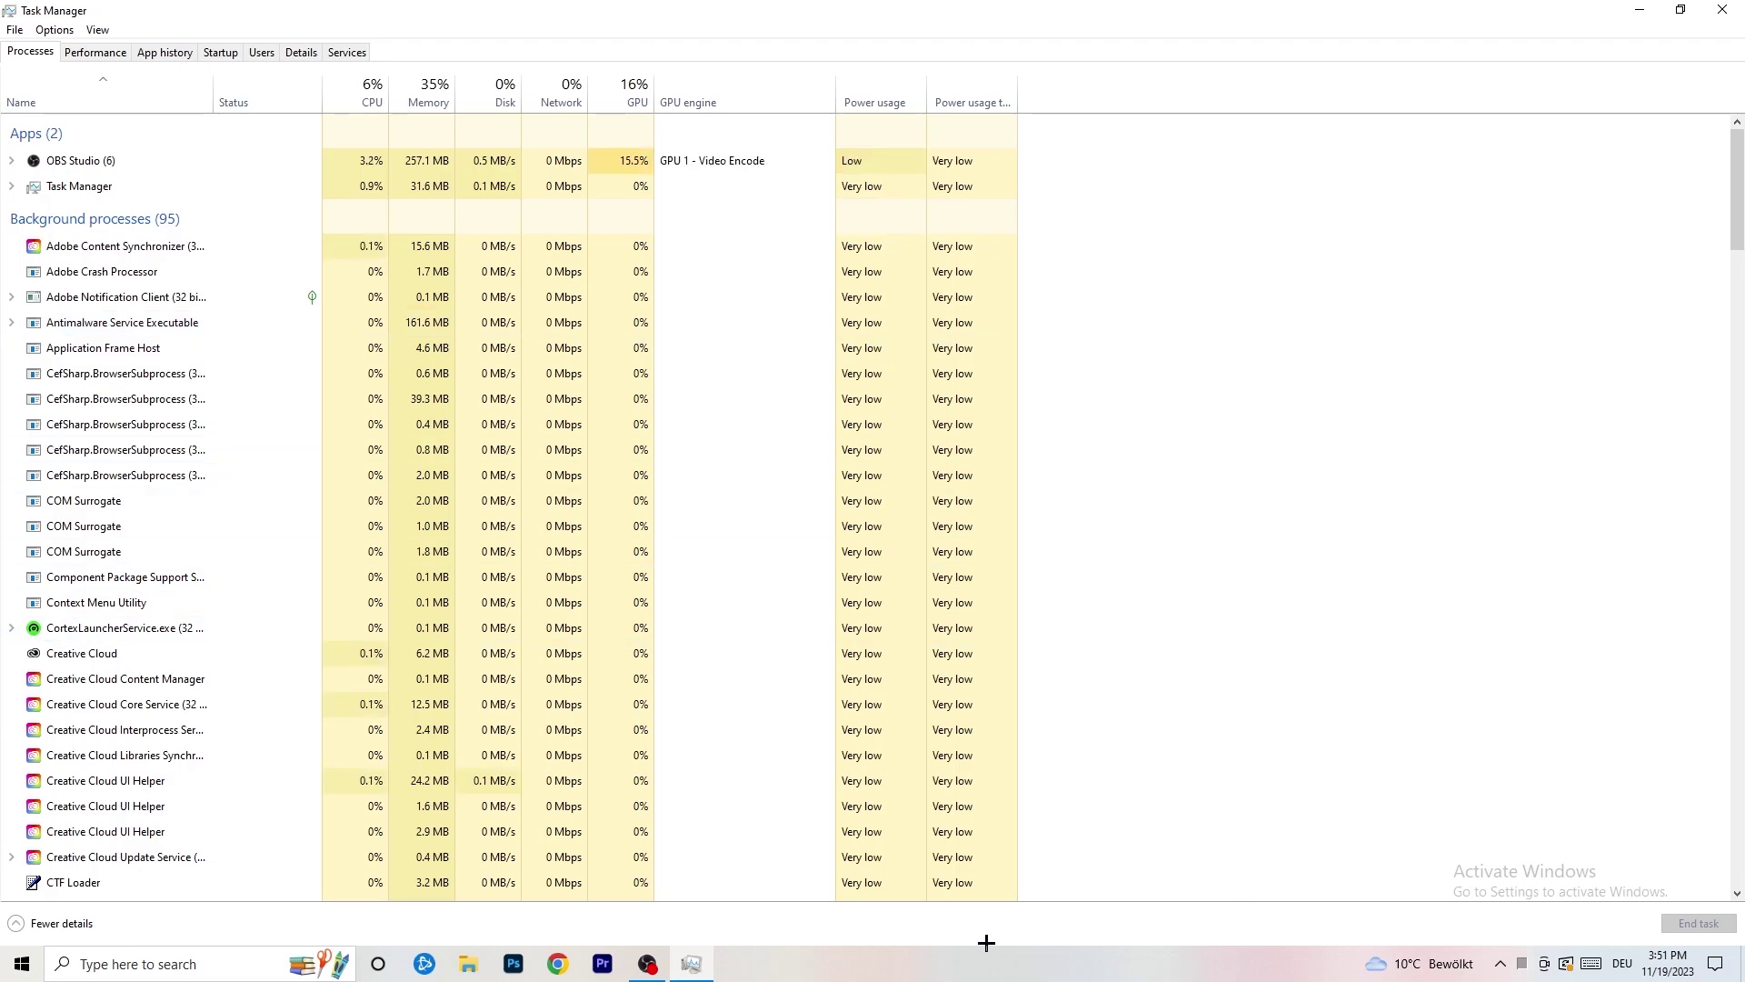
# Show the priority options for a Creative Cloud UI Helper process in the detailed process list
pyautogui.click(284, 53)
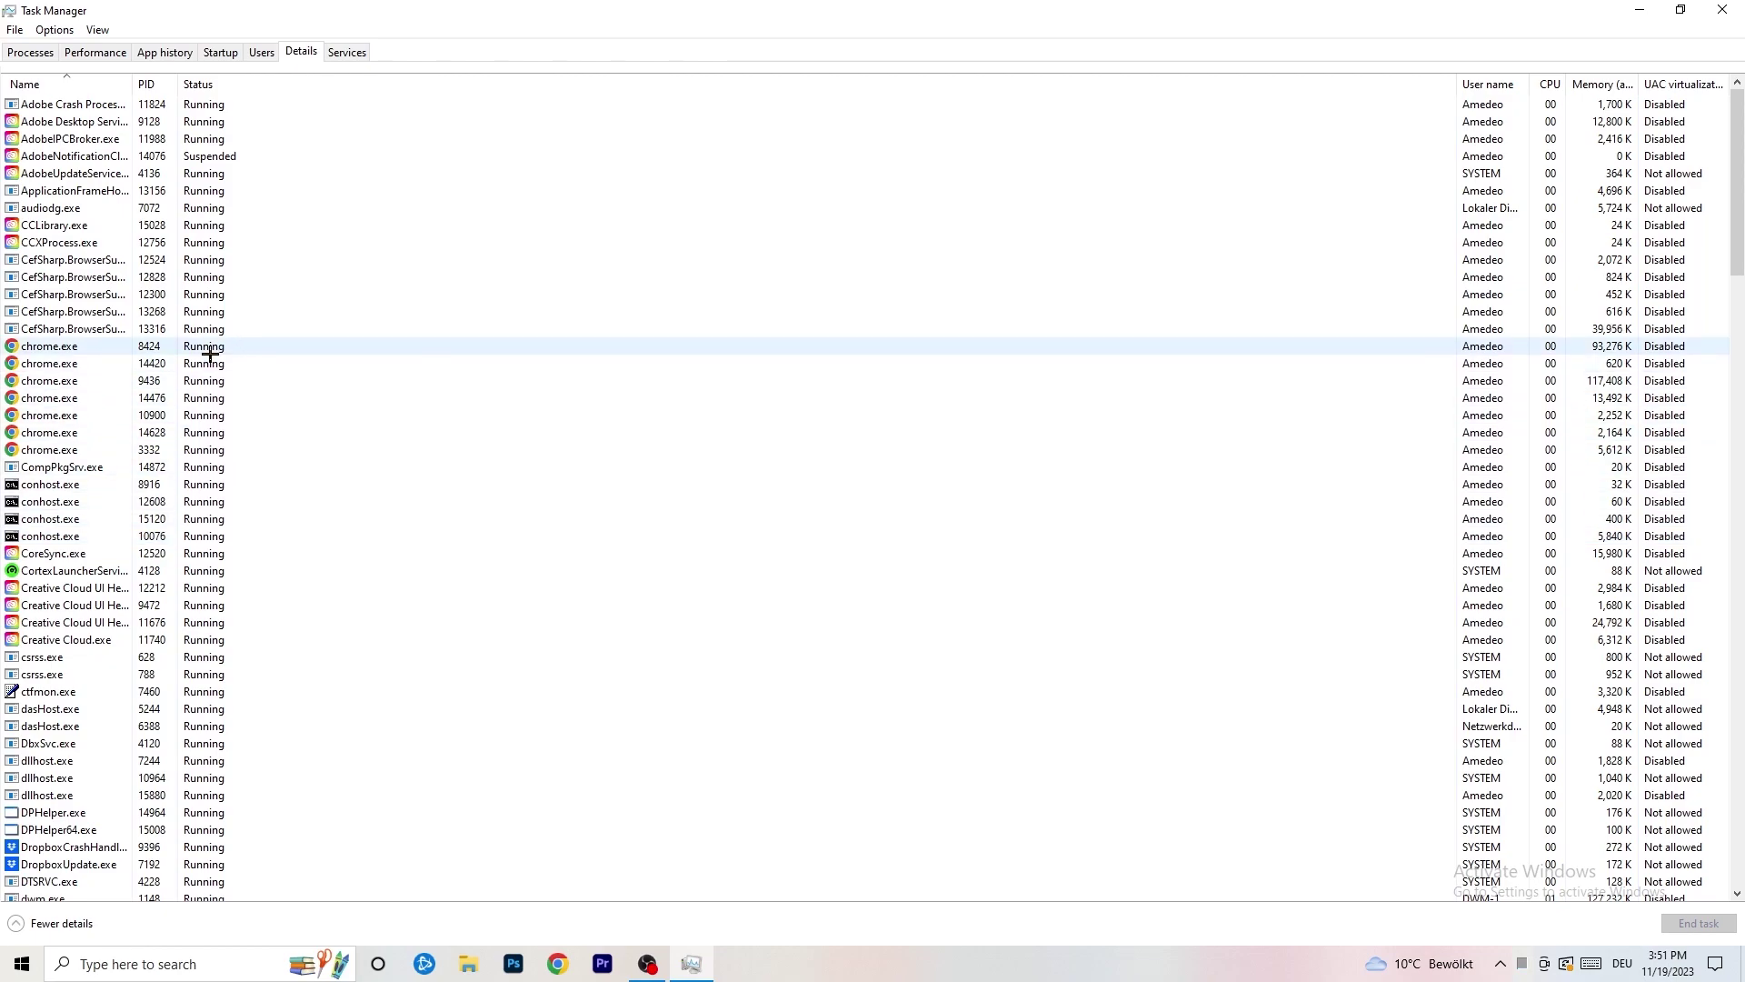
pyautogui.scroll(-3, 499, 515)
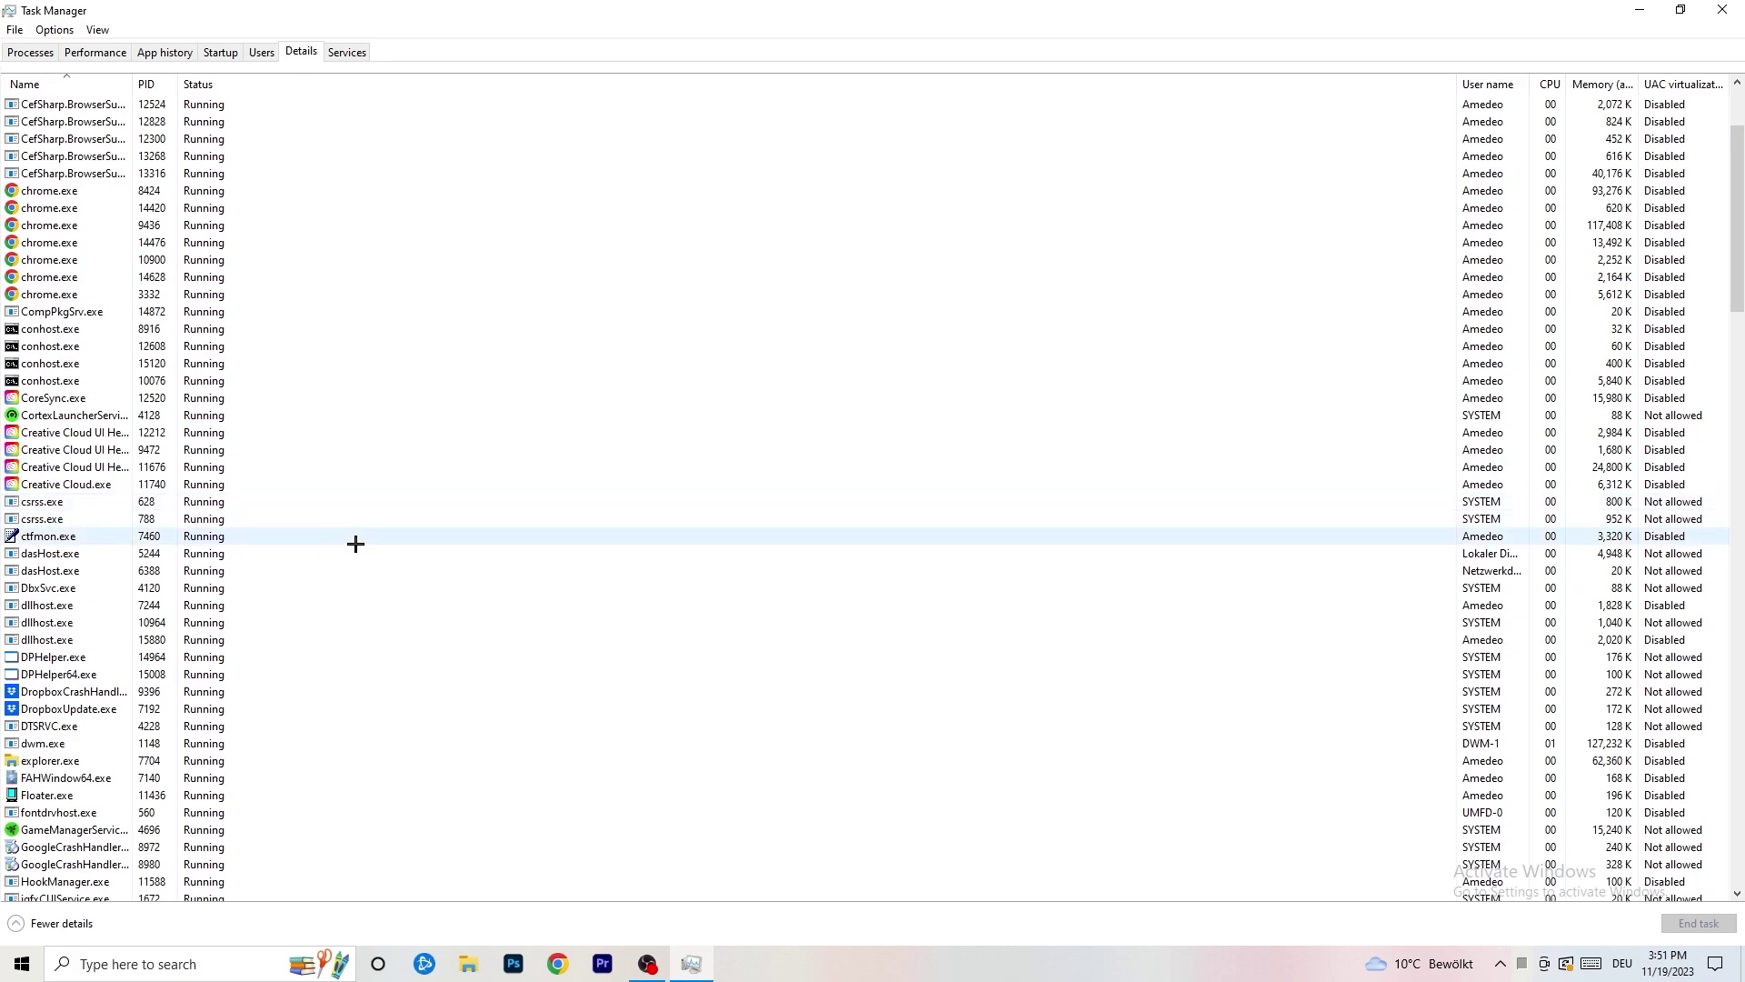
pyautogui.rightClick(71, 467)
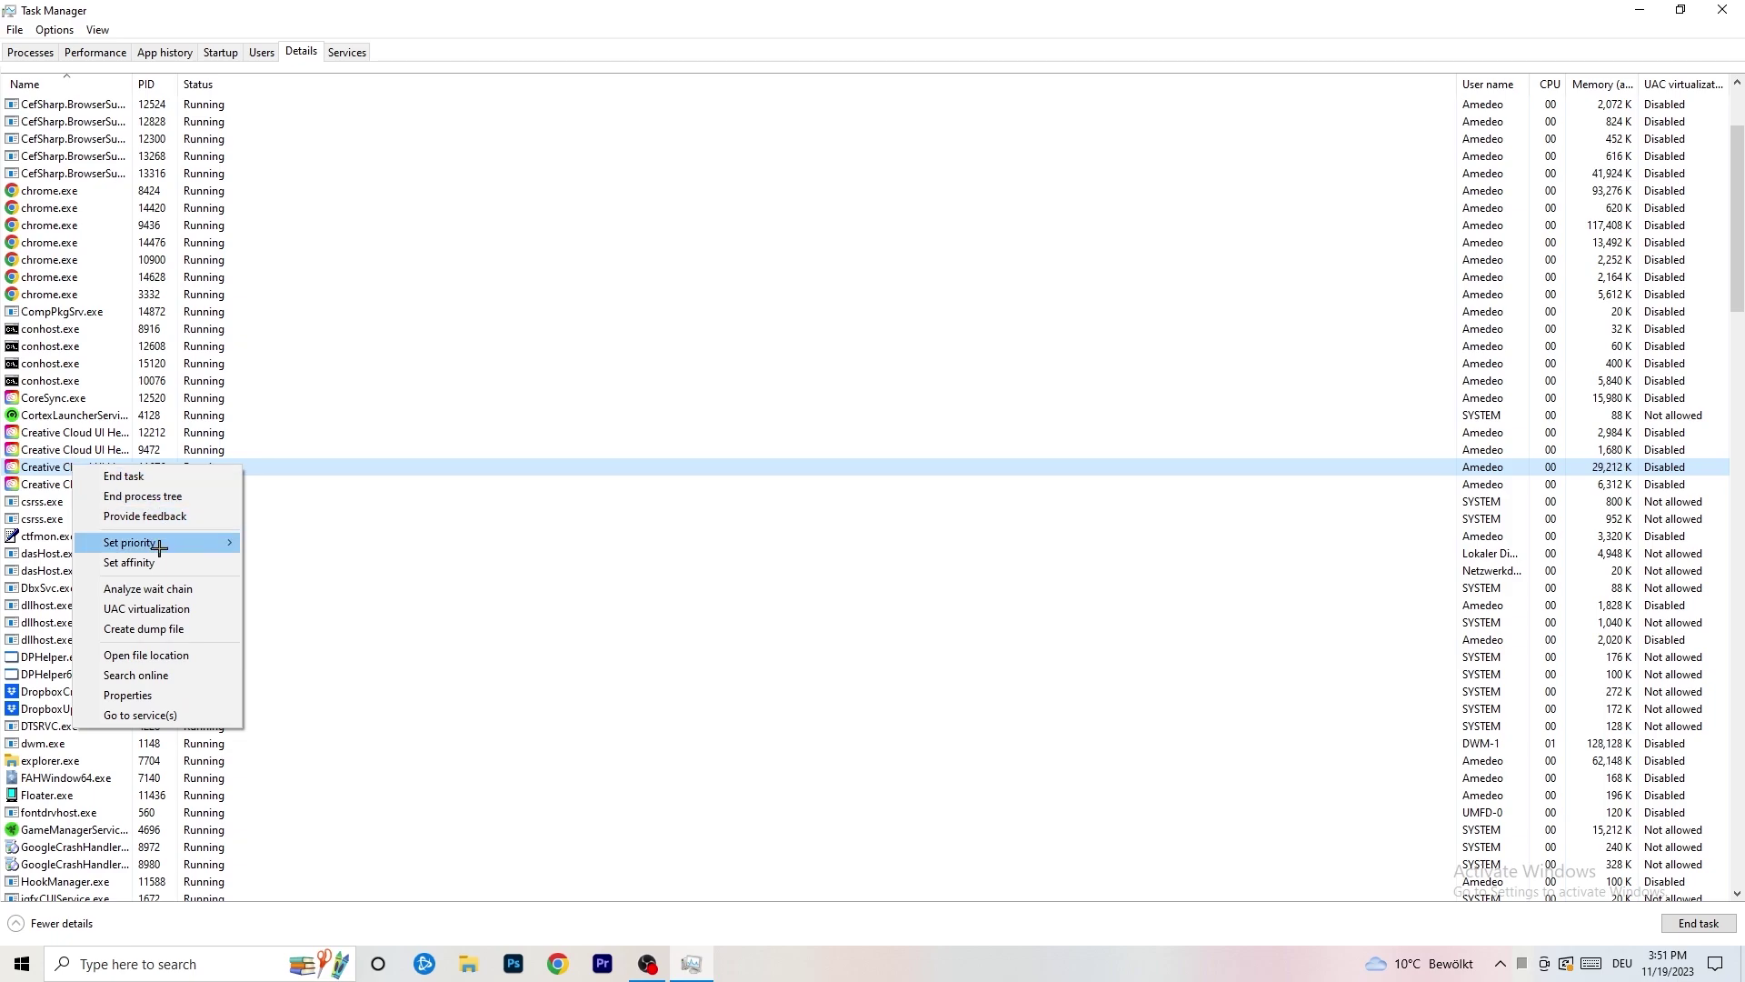
pyautogui.moveTo(160, 547)
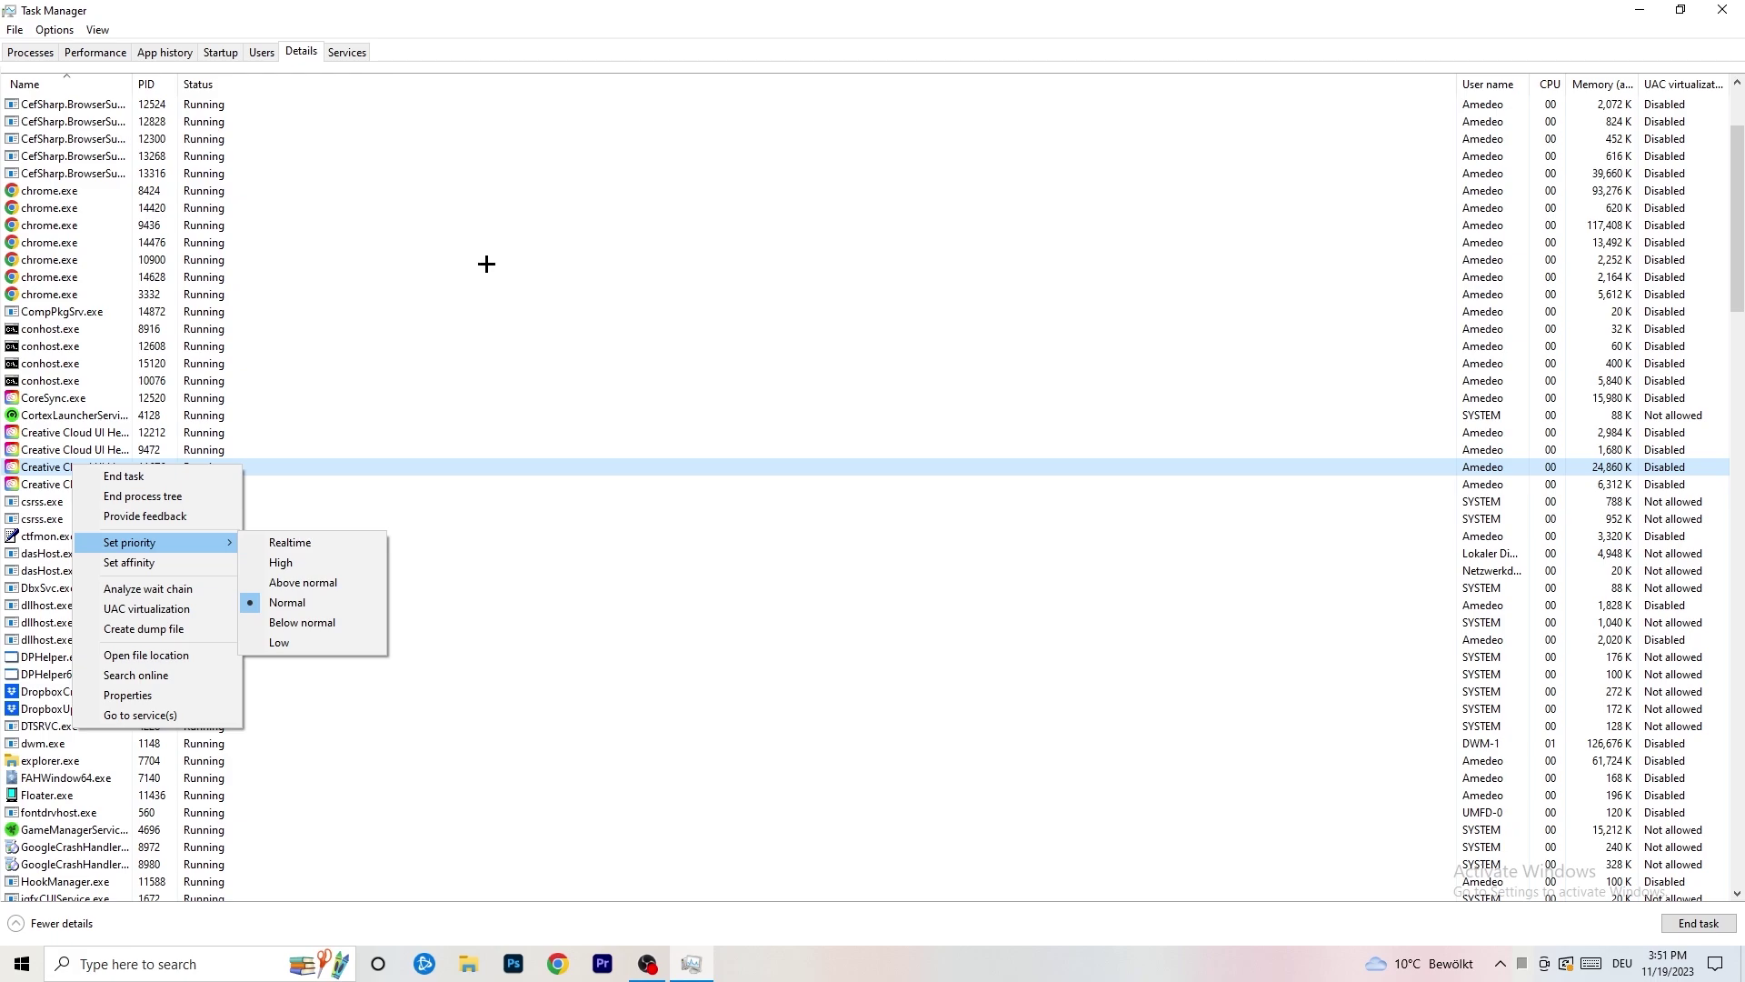
# Examine the startup programs and show the available actions for File Association Helper without applying any
pyautogui.click(224, 54)
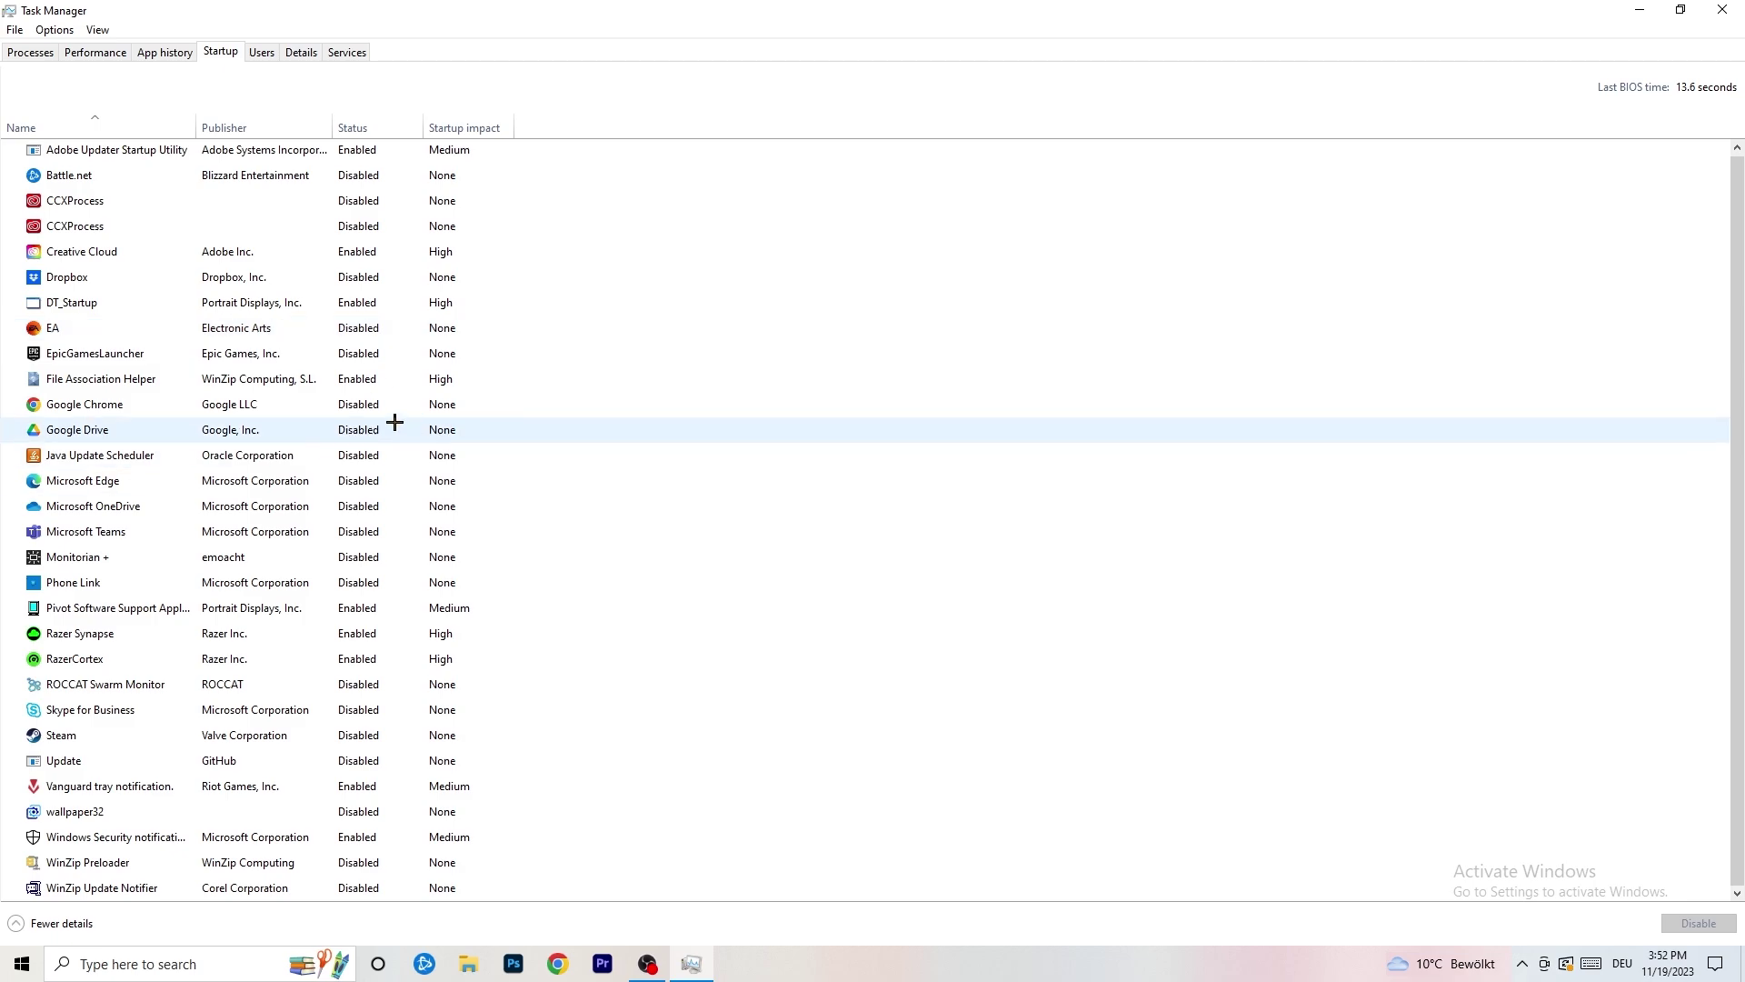
pyautogui.rightClick(374, 381)
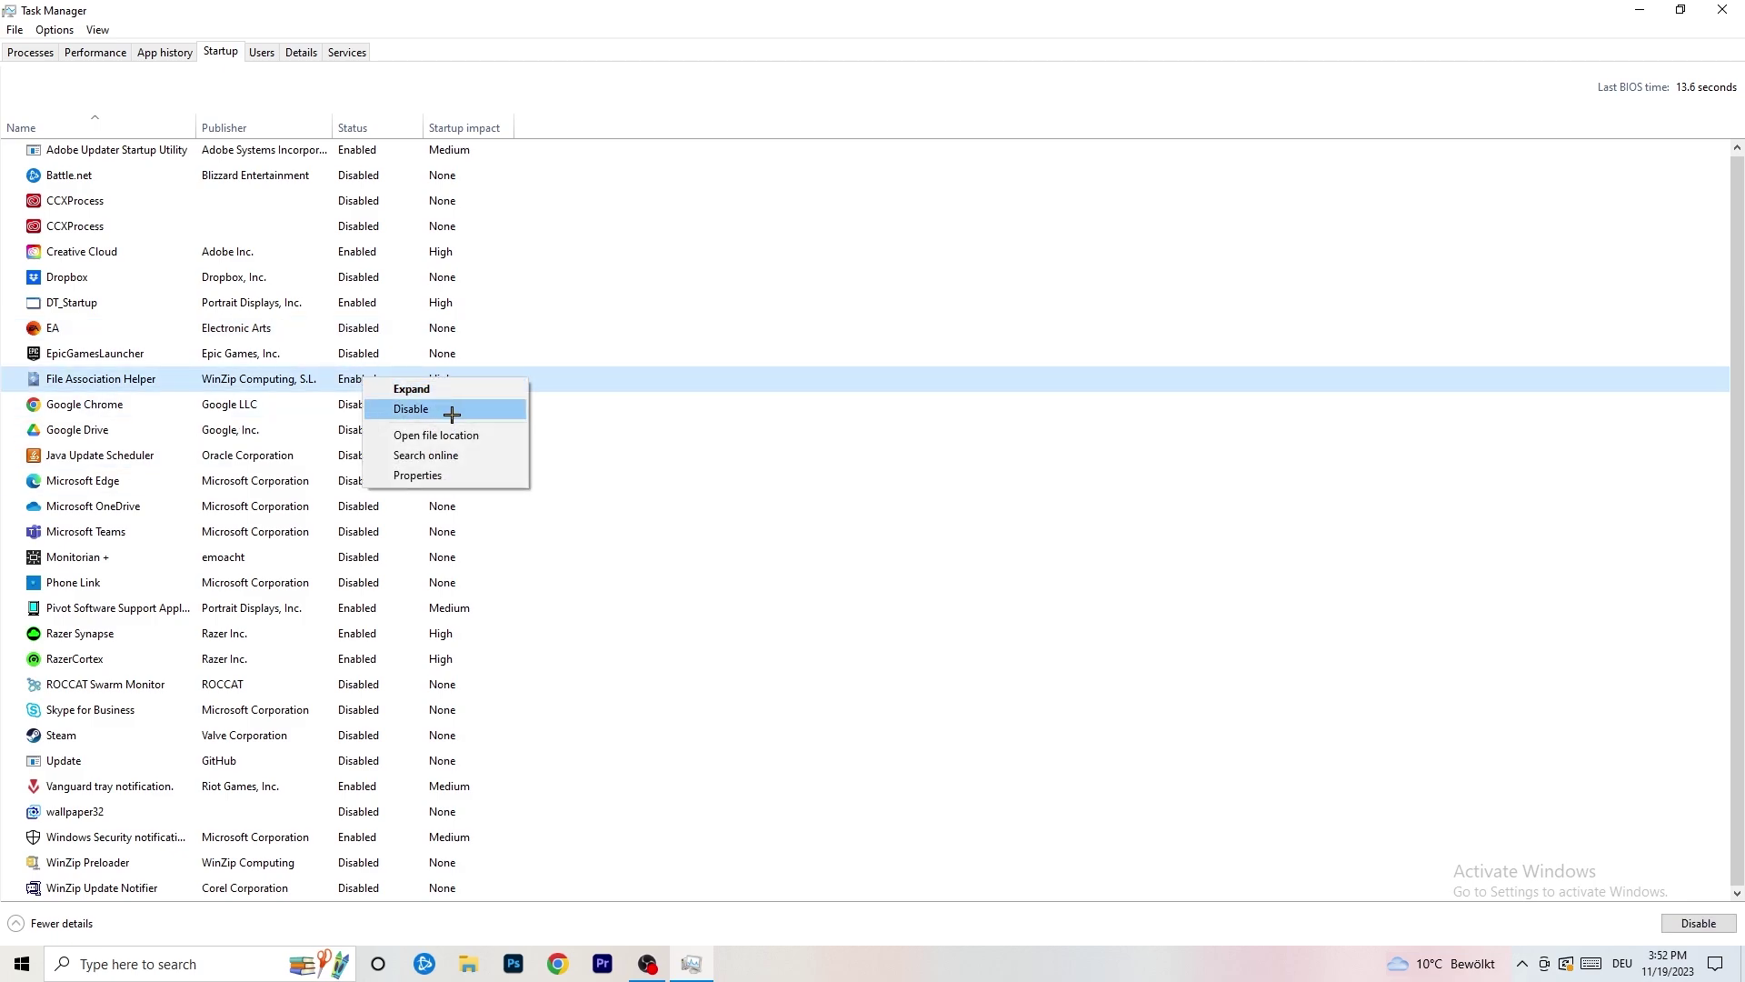
pyautogui.click(713, 129)
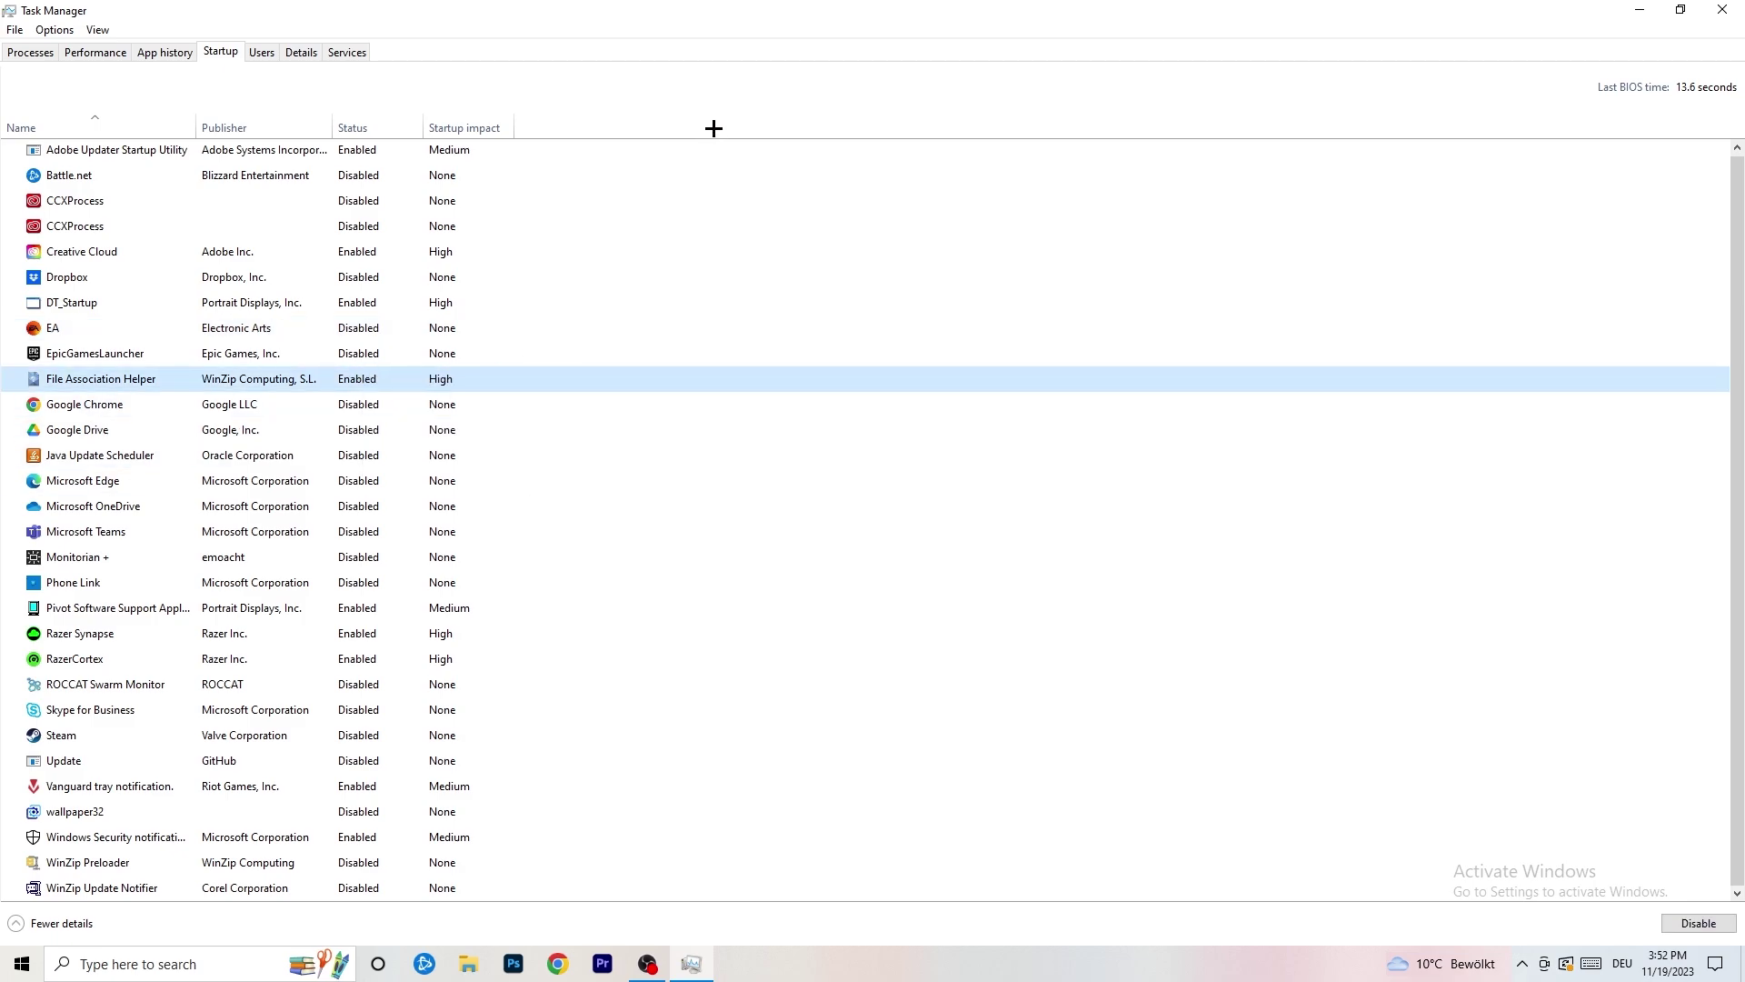
# Sort the running processes by CPU and GPU usage in both directions and look through the list
pyautogui.click(54, 52)
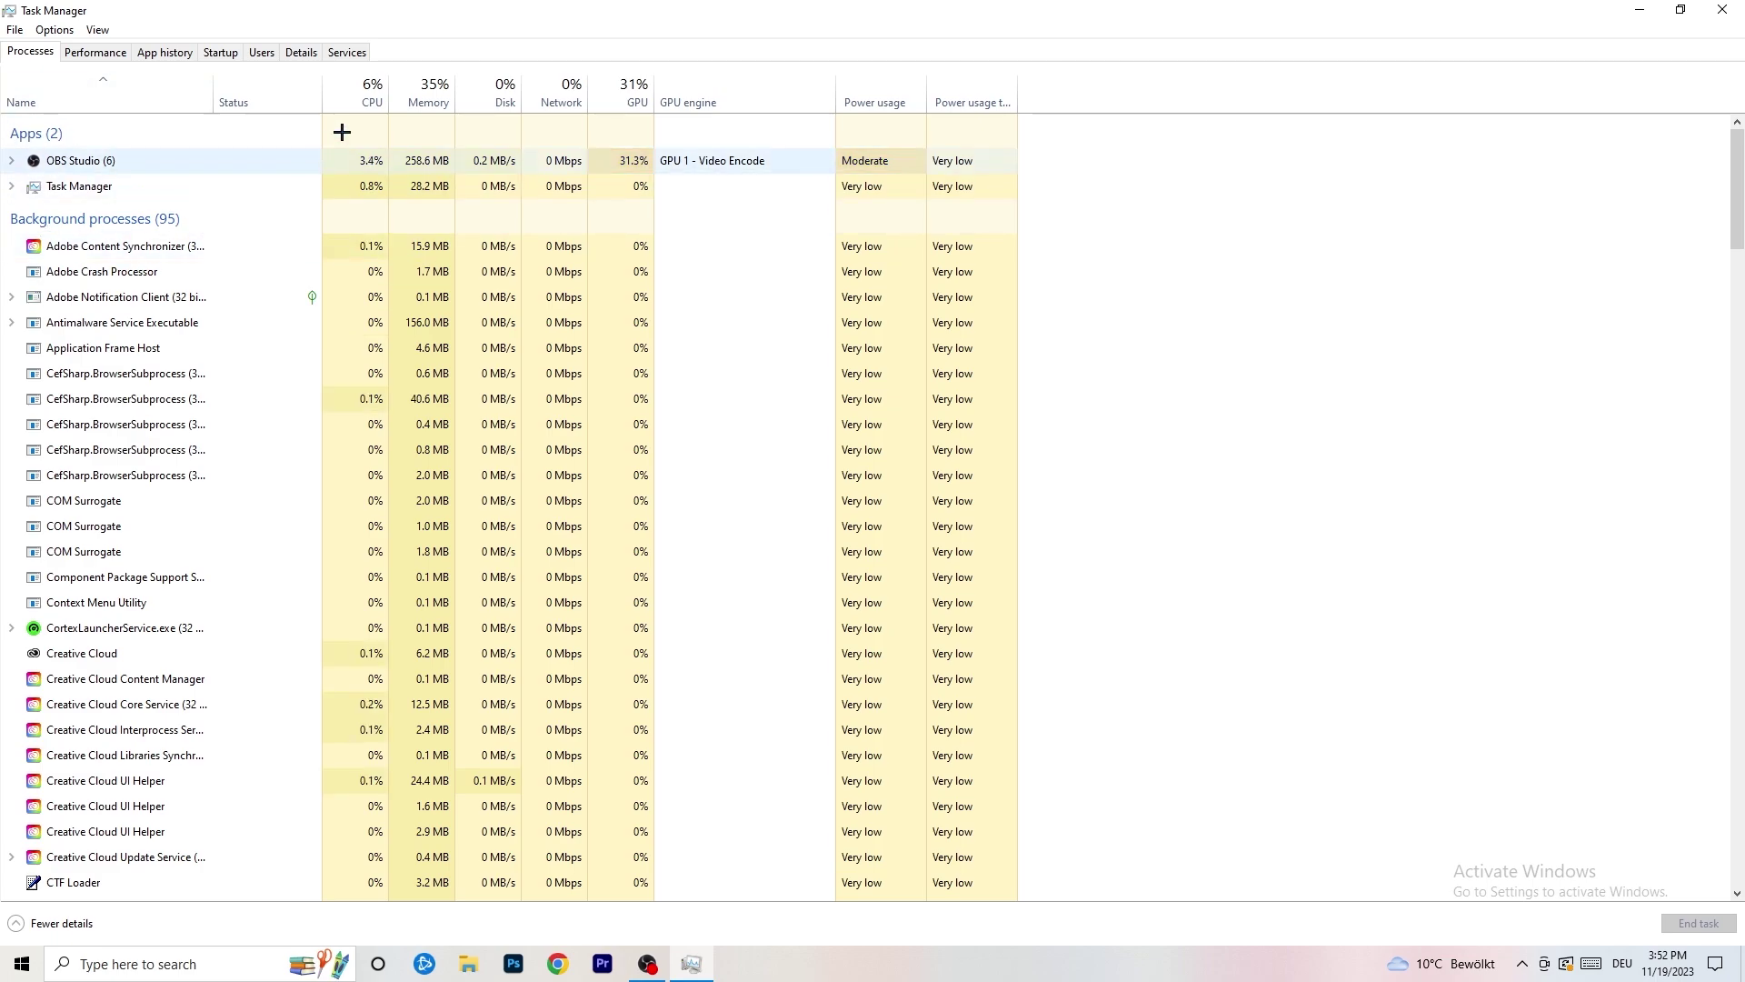
pyautogui.click(372, 76)
pyautogui.click(618, 82)
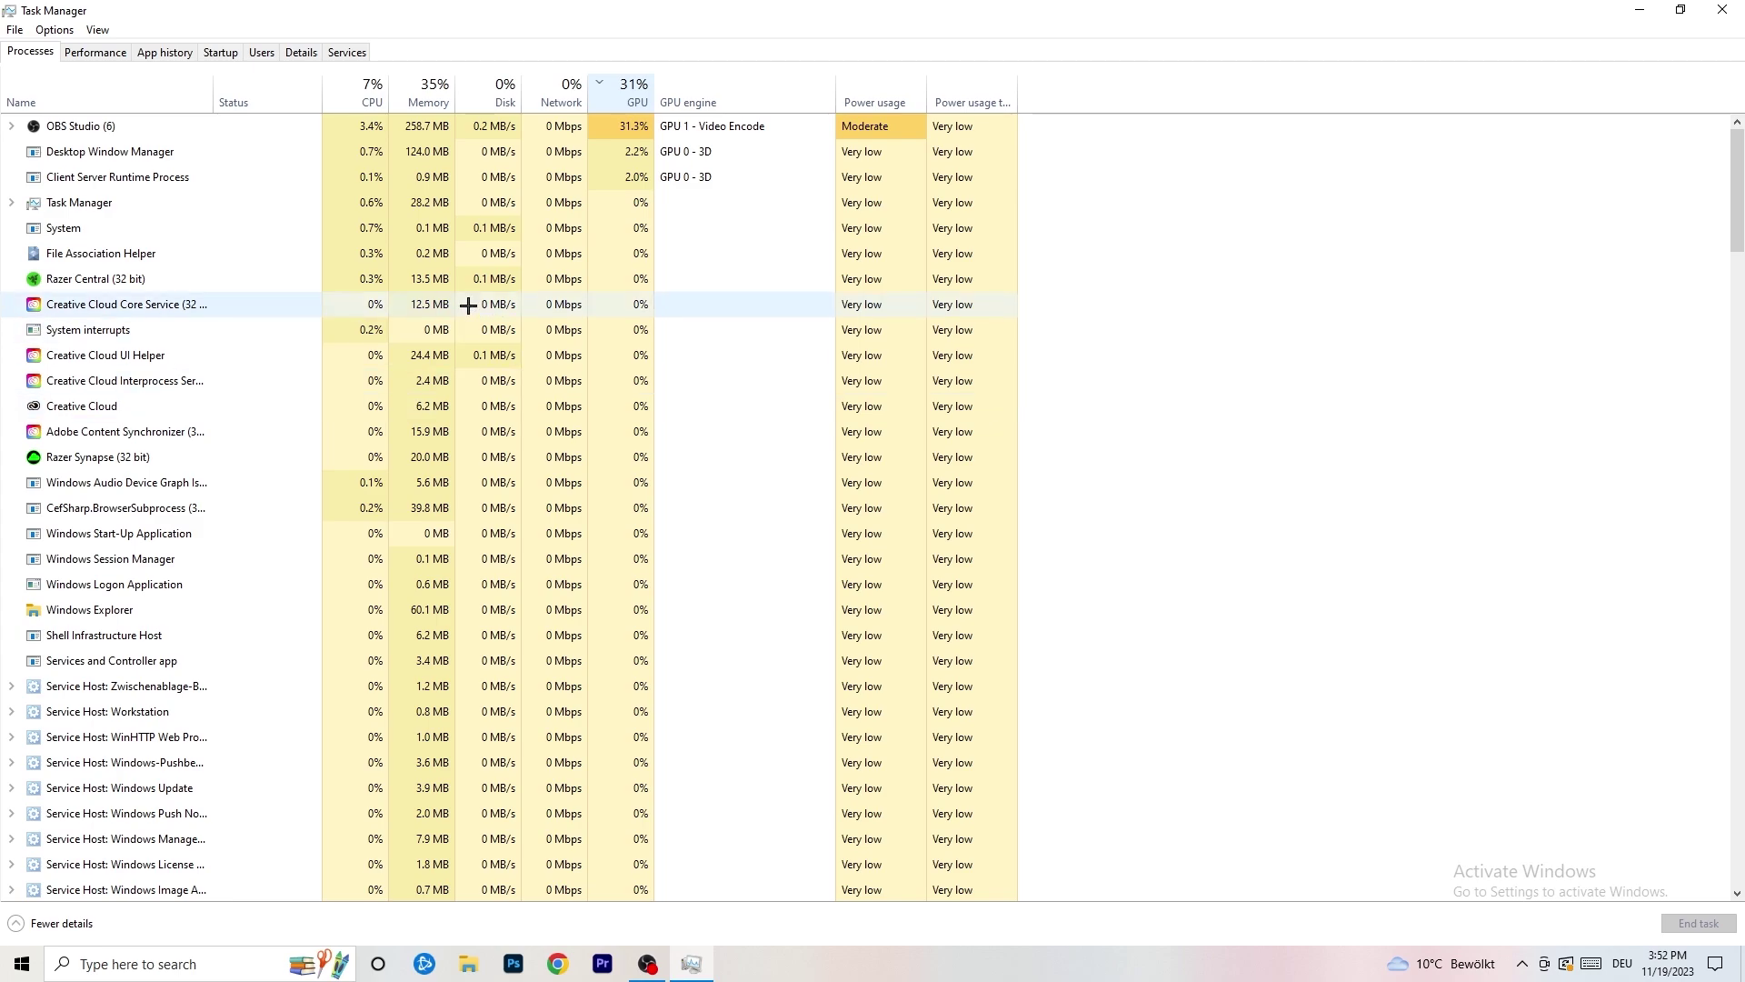
pyautogui.click(629, 96)
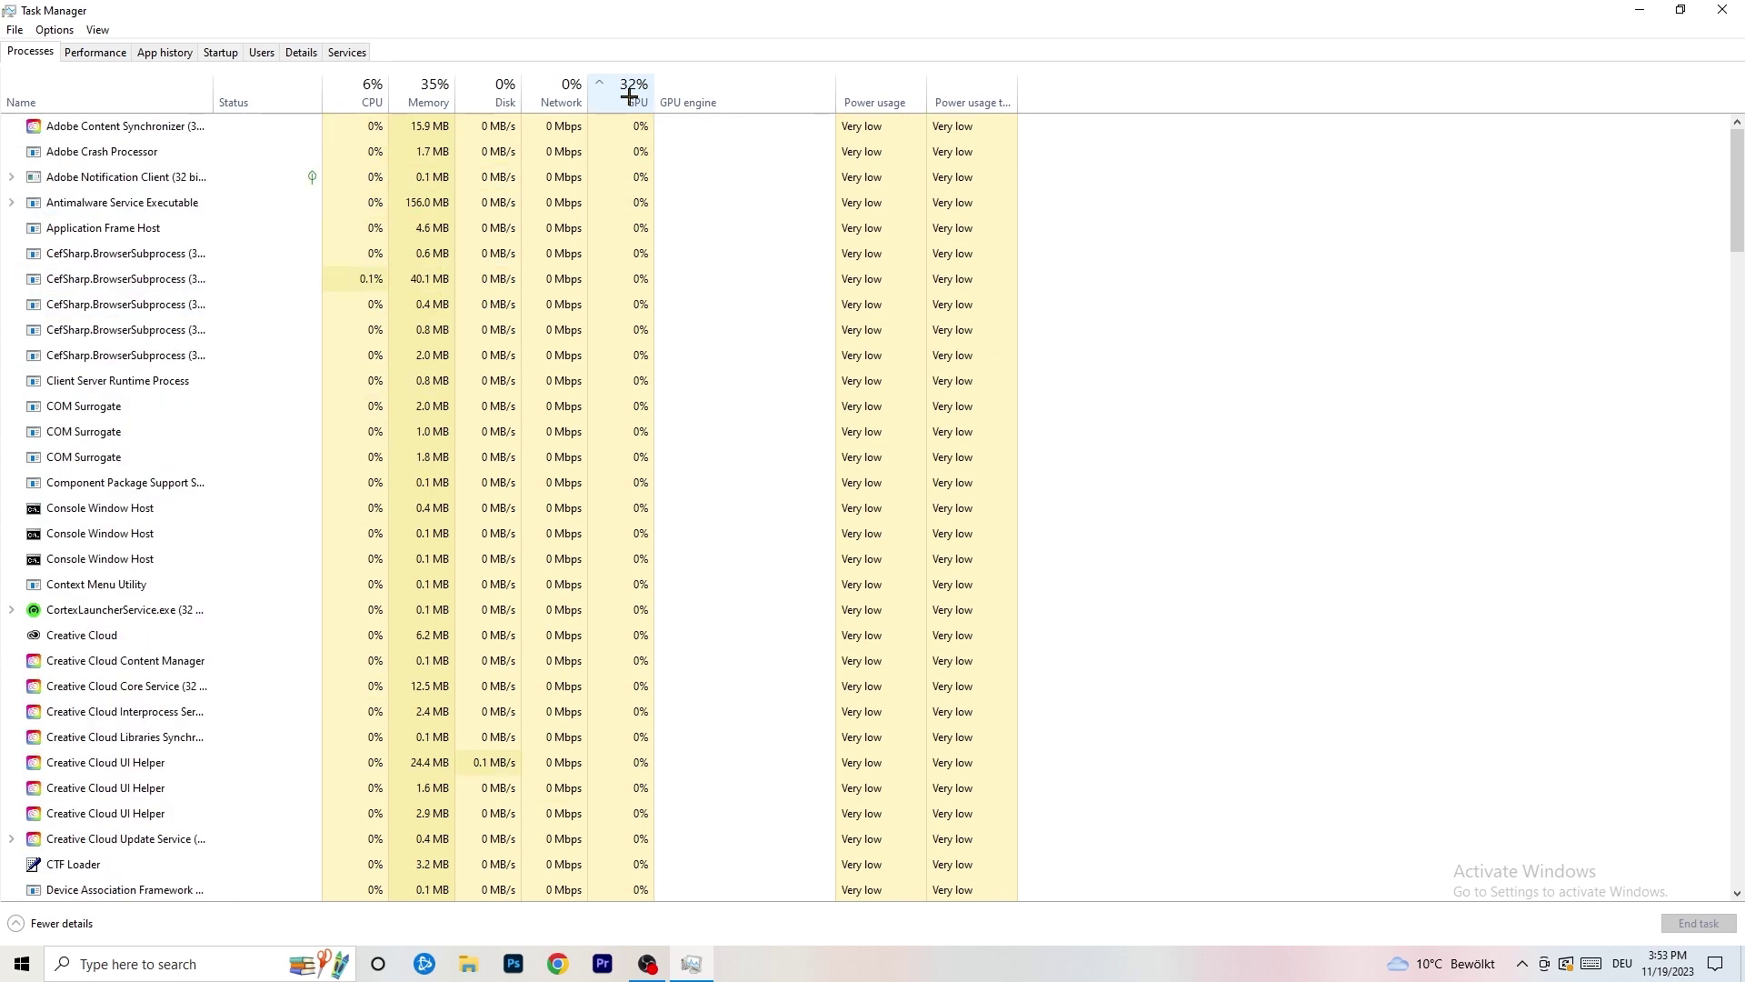
pyautogui.scroll(-15, 634, 283)
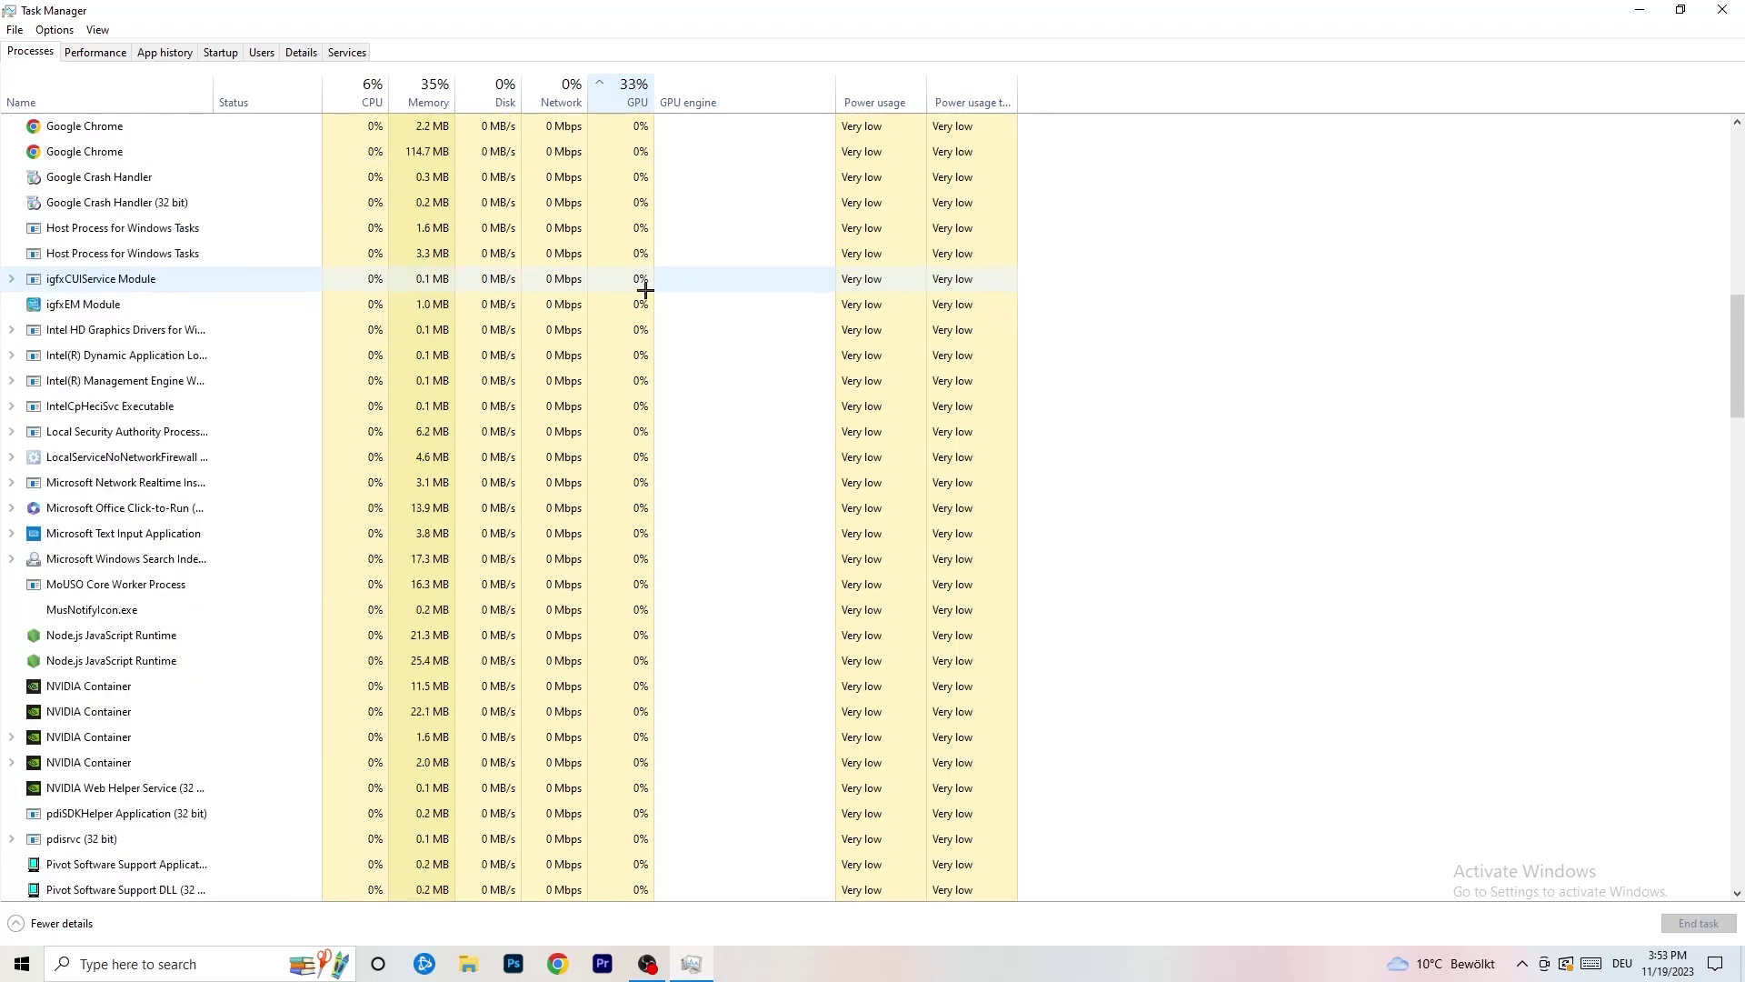
pyautogui.scroll(12, 646, 289)
pyautogui.scroll(-15, 646, 272)
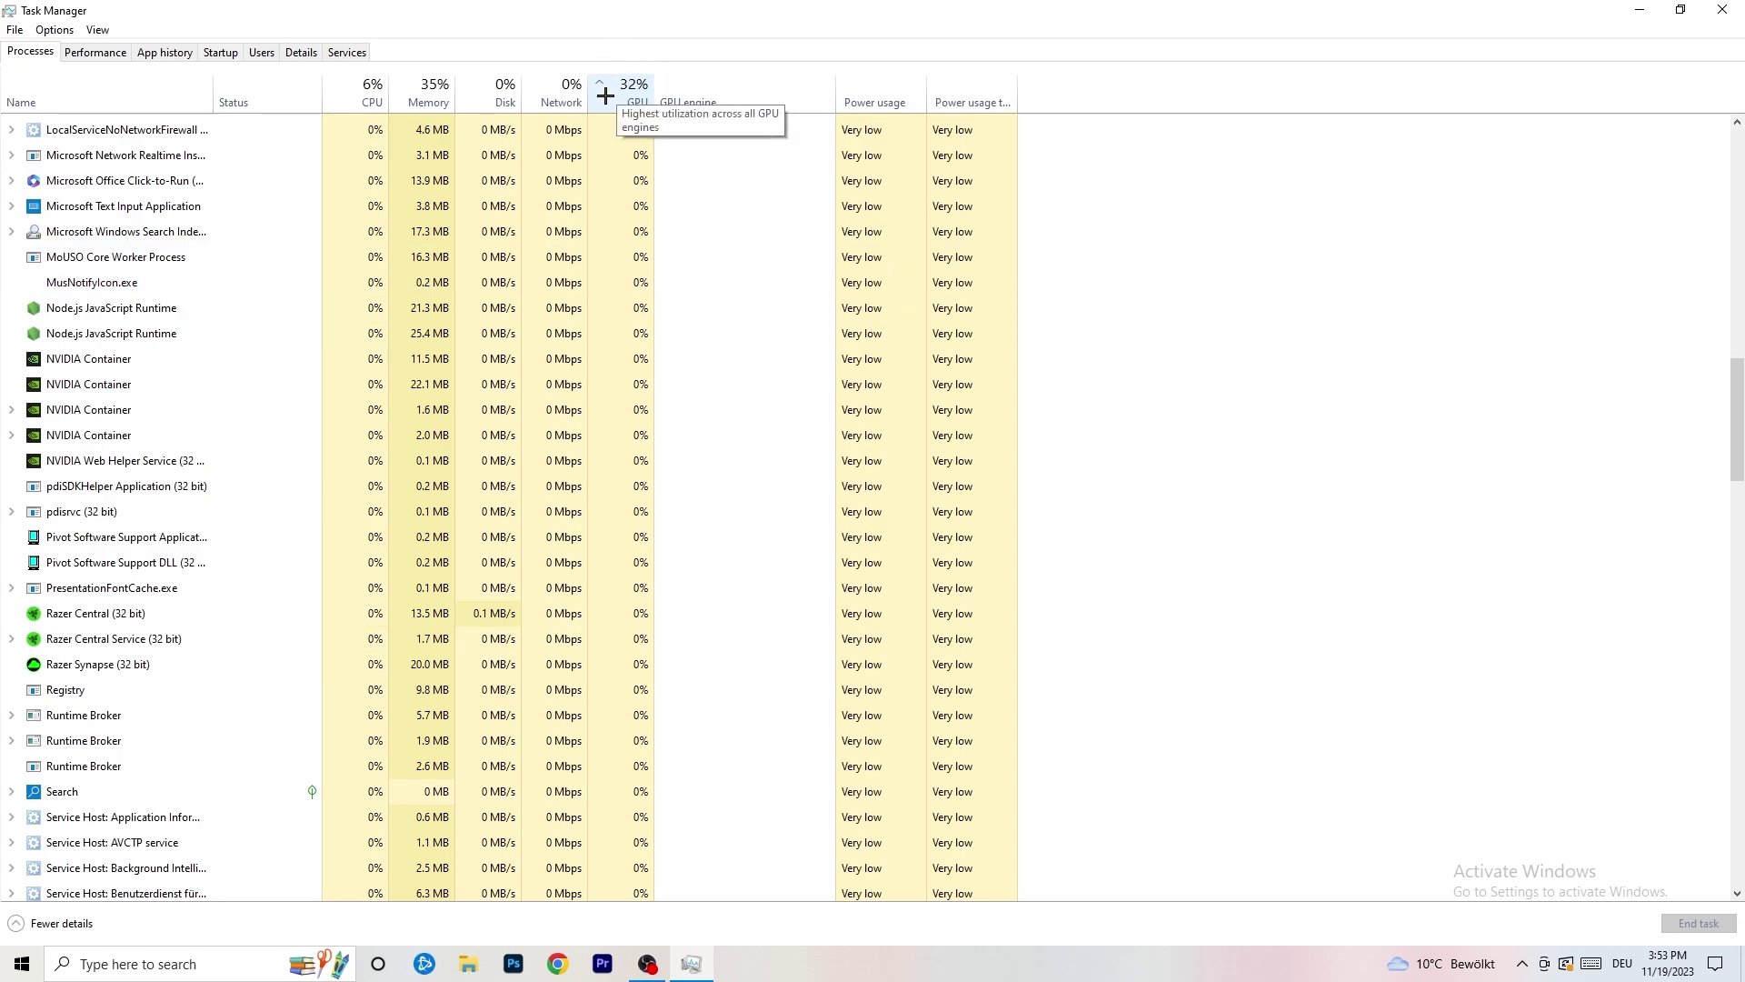
# Show the actions for the Microsoft Windows Search Indexer process, and close Task Manager after sorting by CPU usage
pyautogui.rightClick(592, 225)
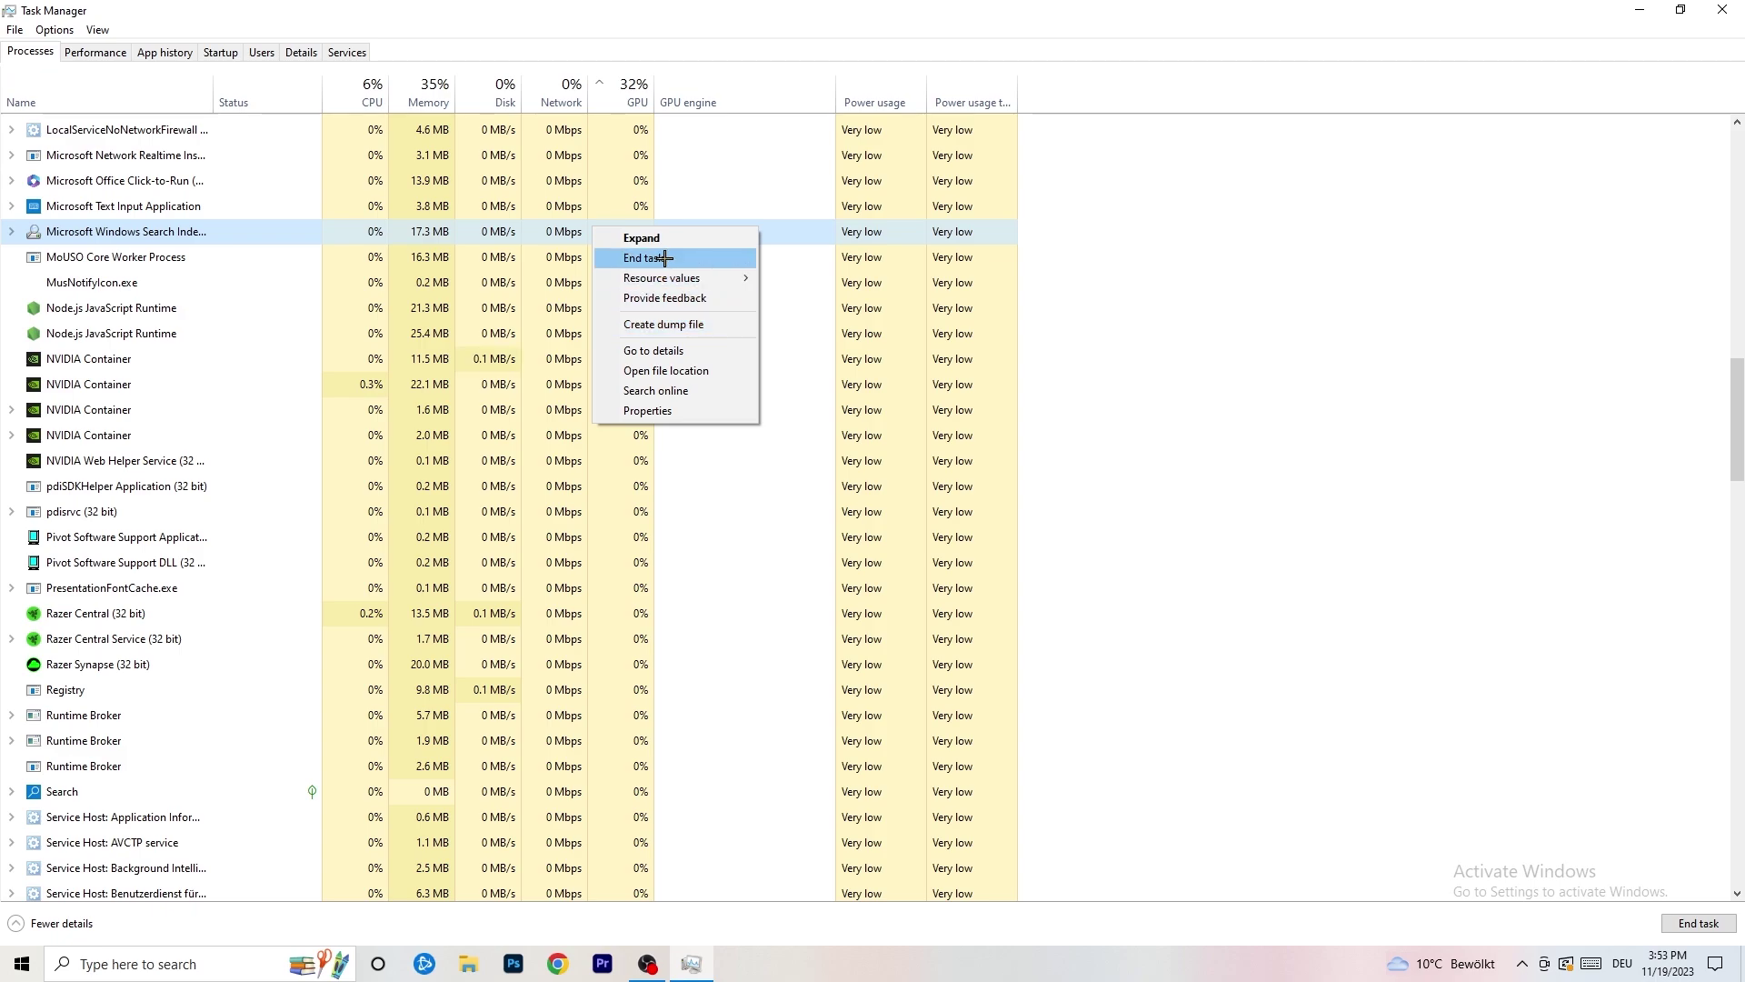
pyautogui.click(369, 86)
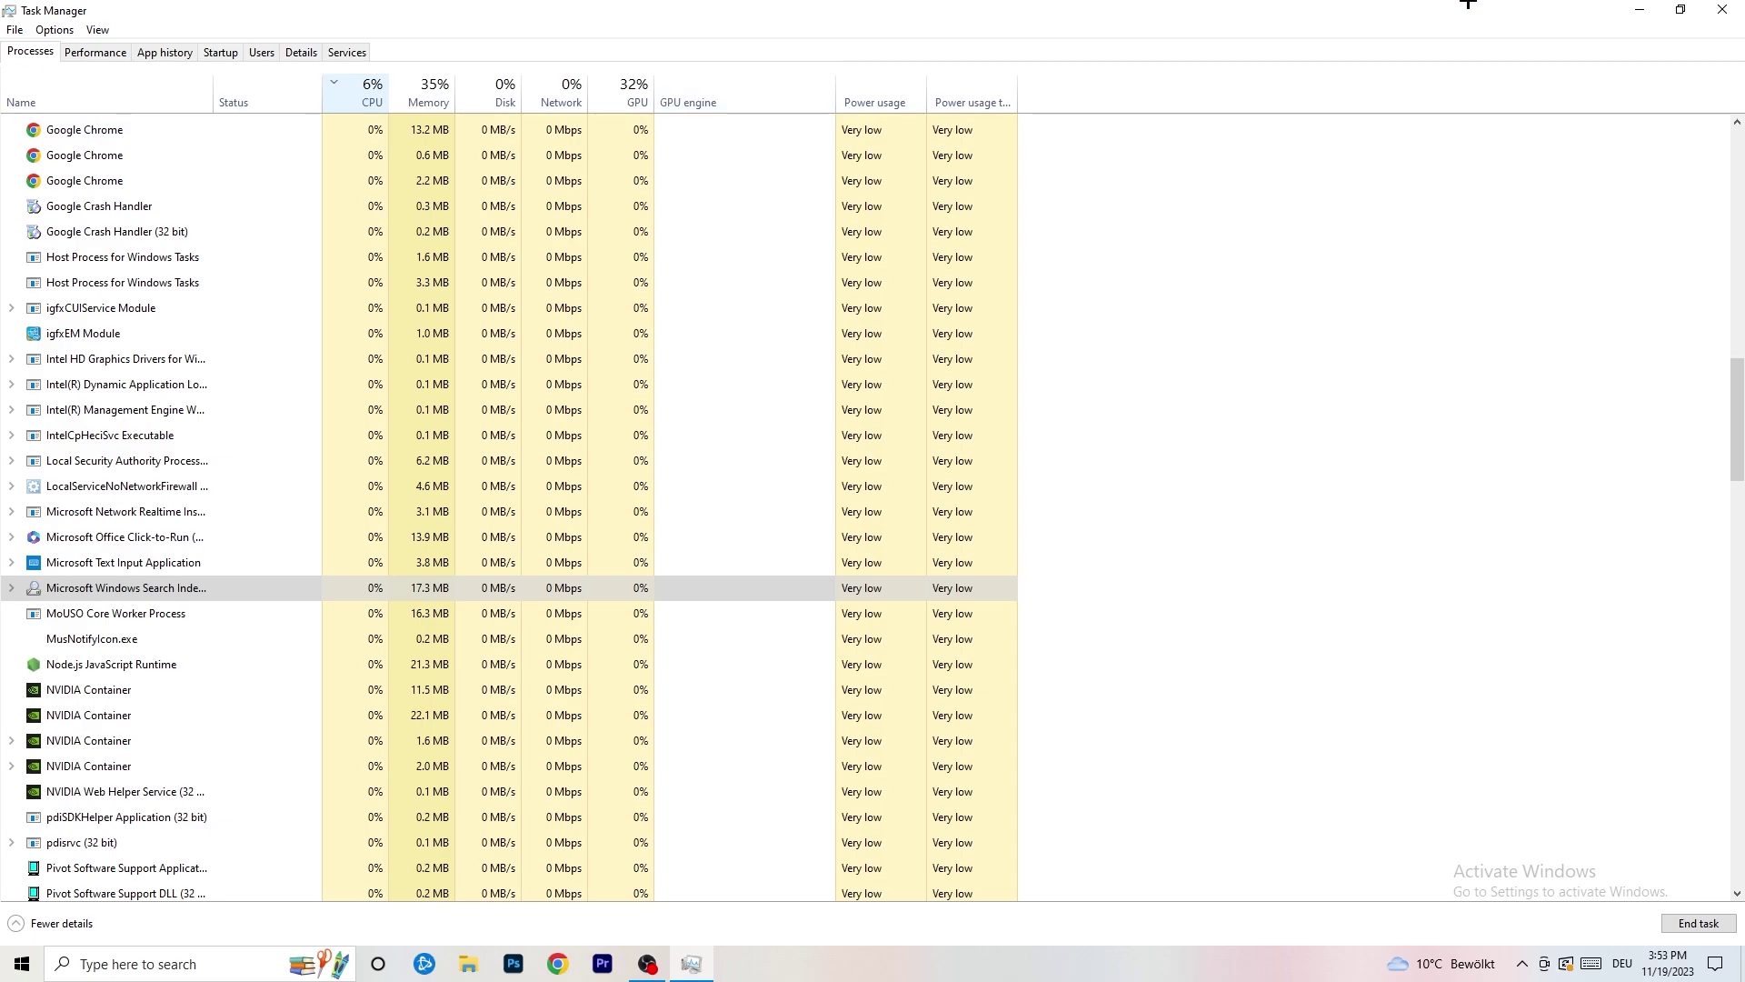
pyautogui.click(1721, 9)
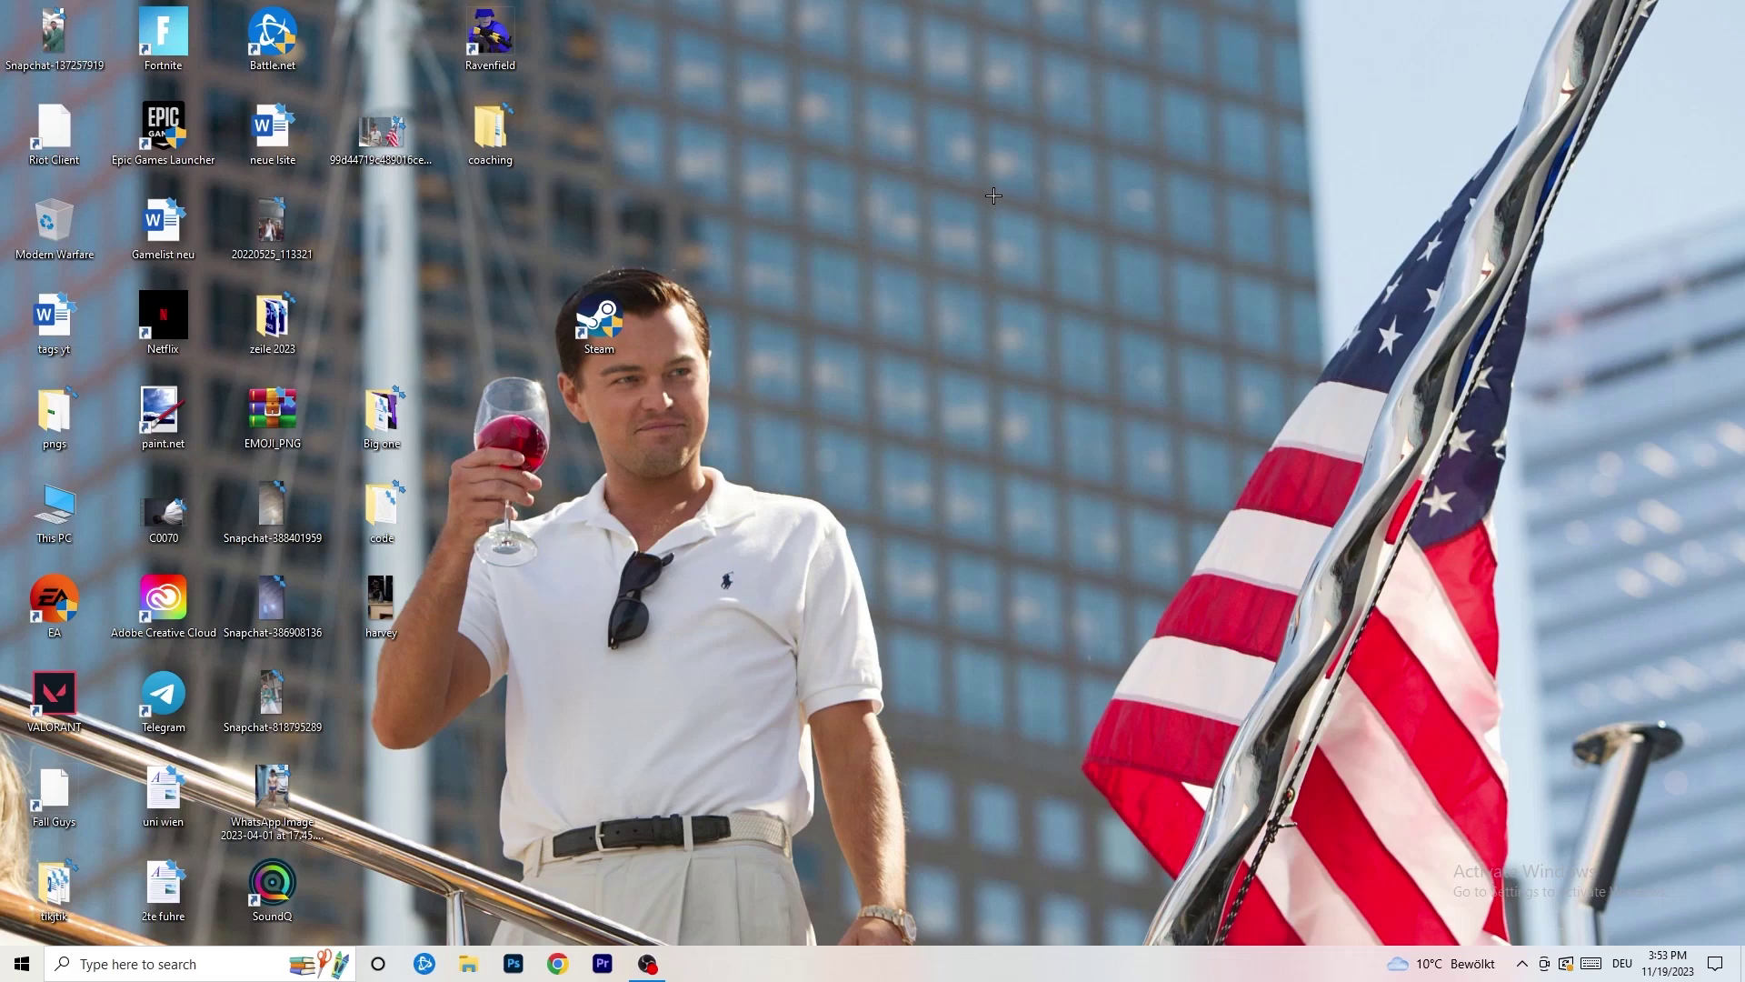
# Open the Xbox Game Bar page of the Gaming settings in Windows Settings
pyautogui.click(18, 965)
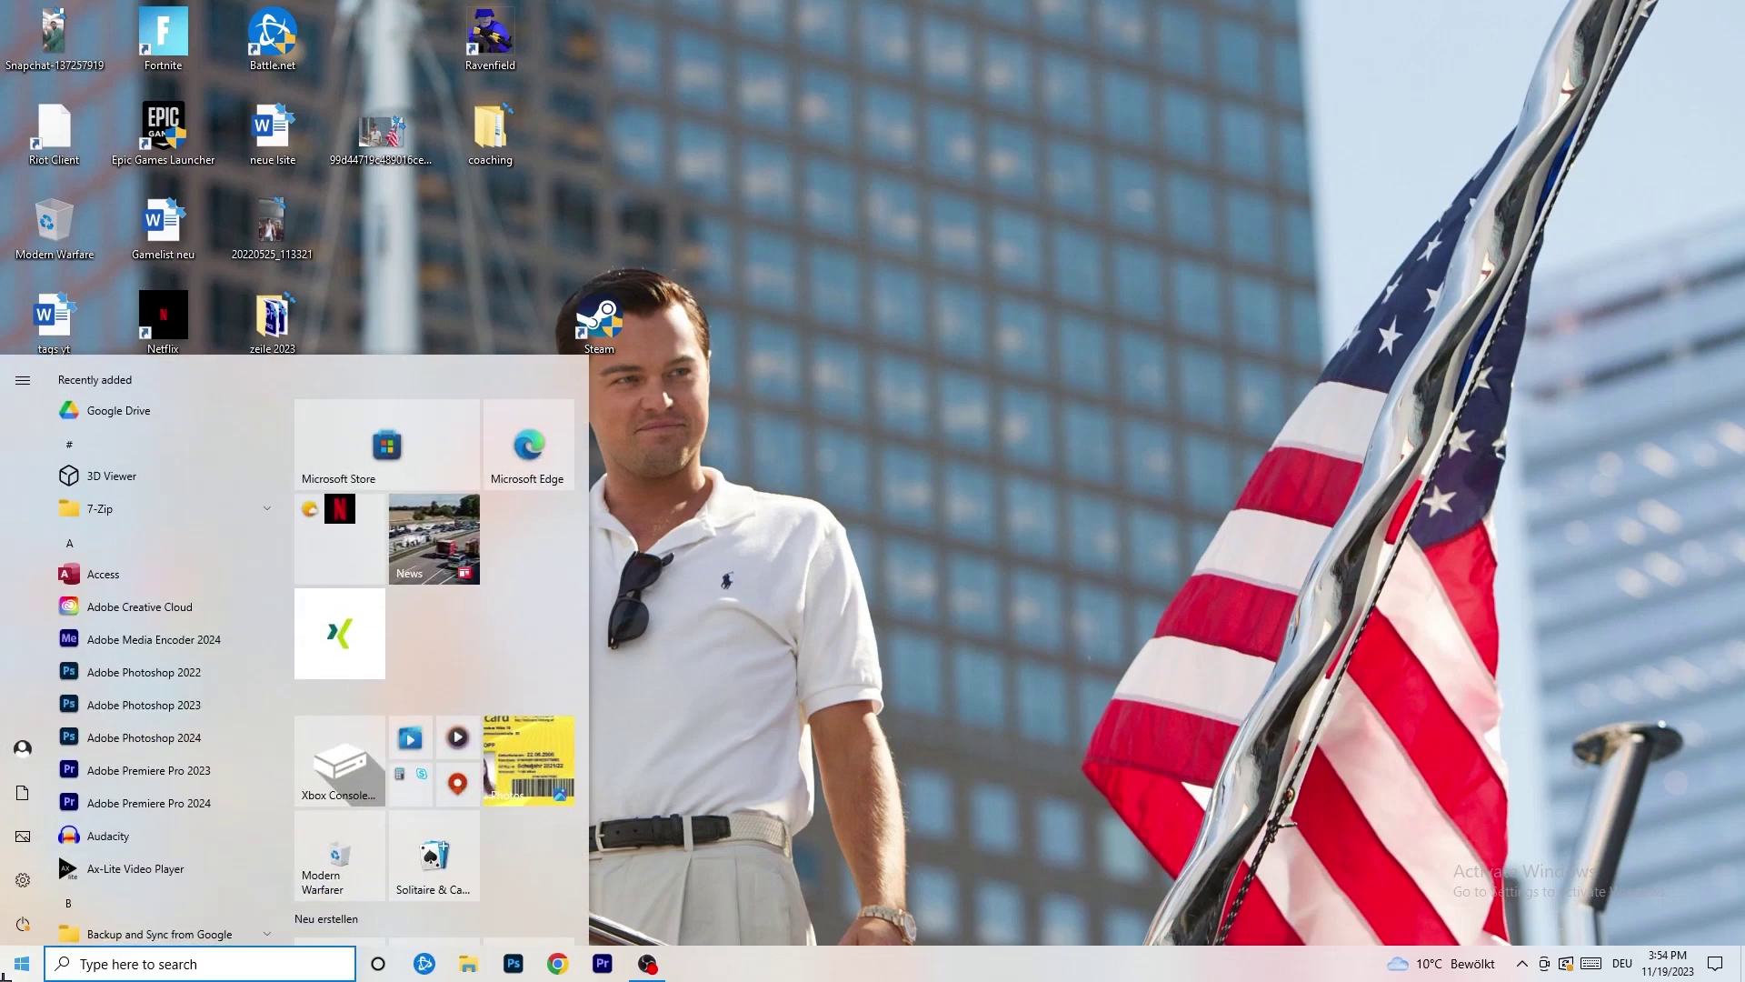
pyautogui.click(23, 879)
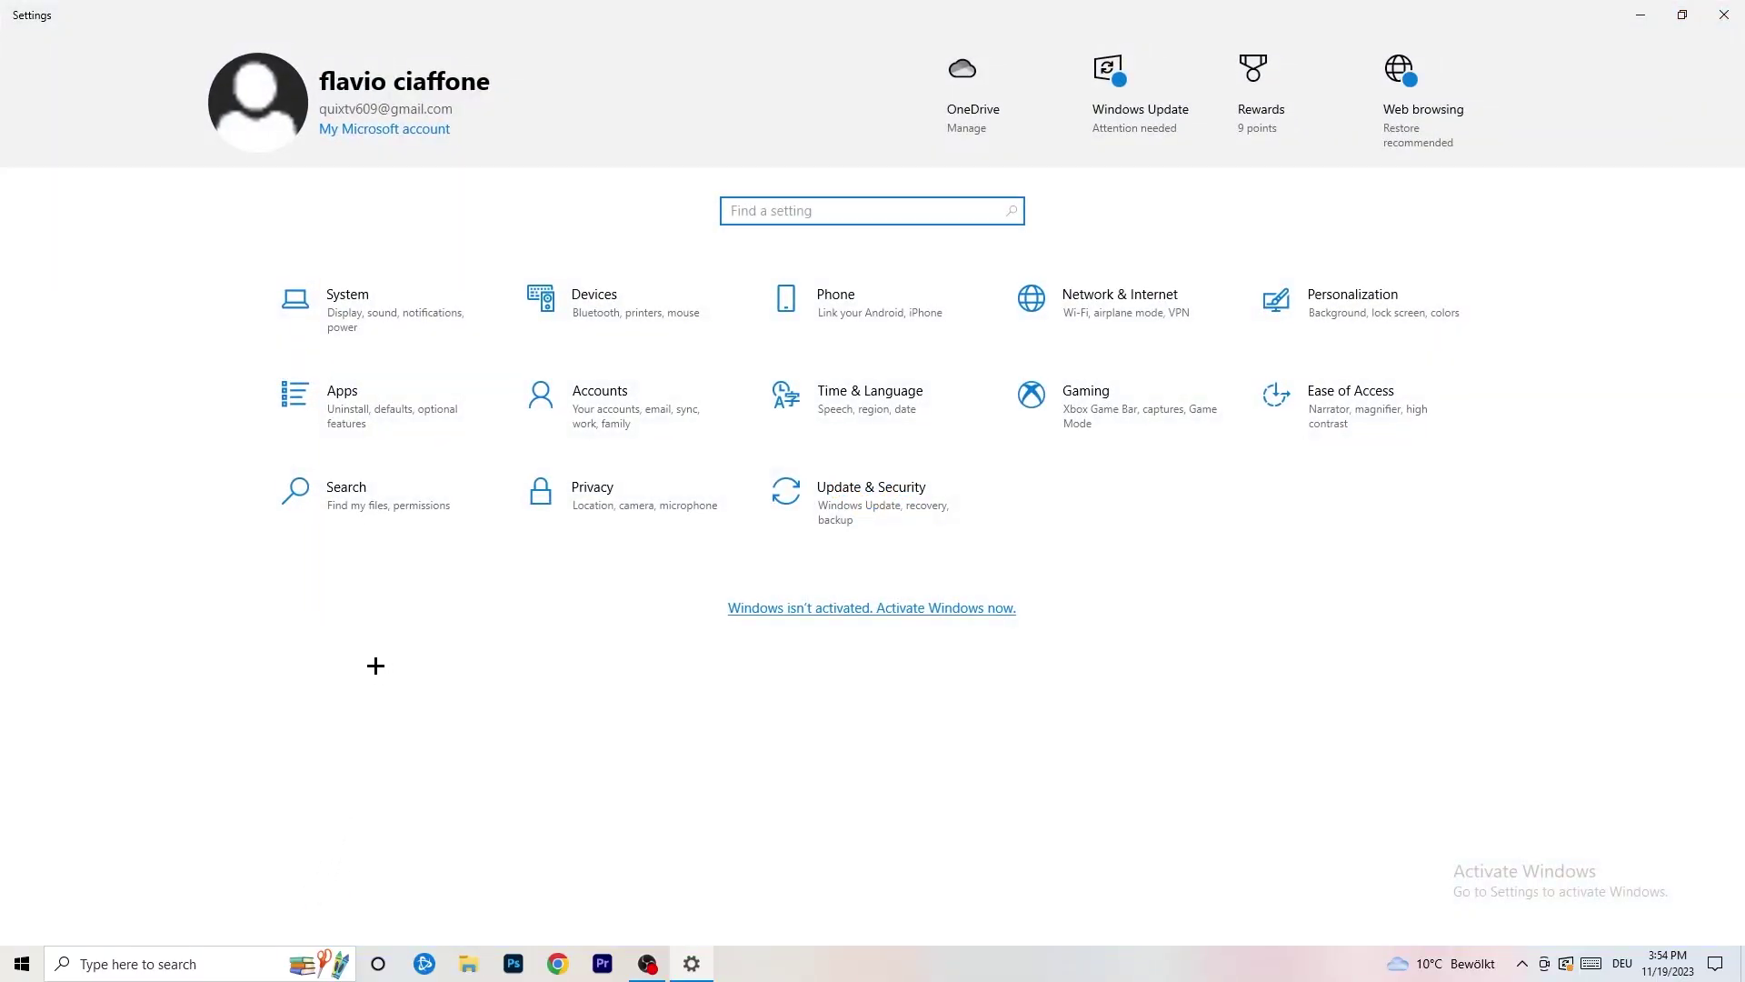
pyautogui.click(1037, 404)
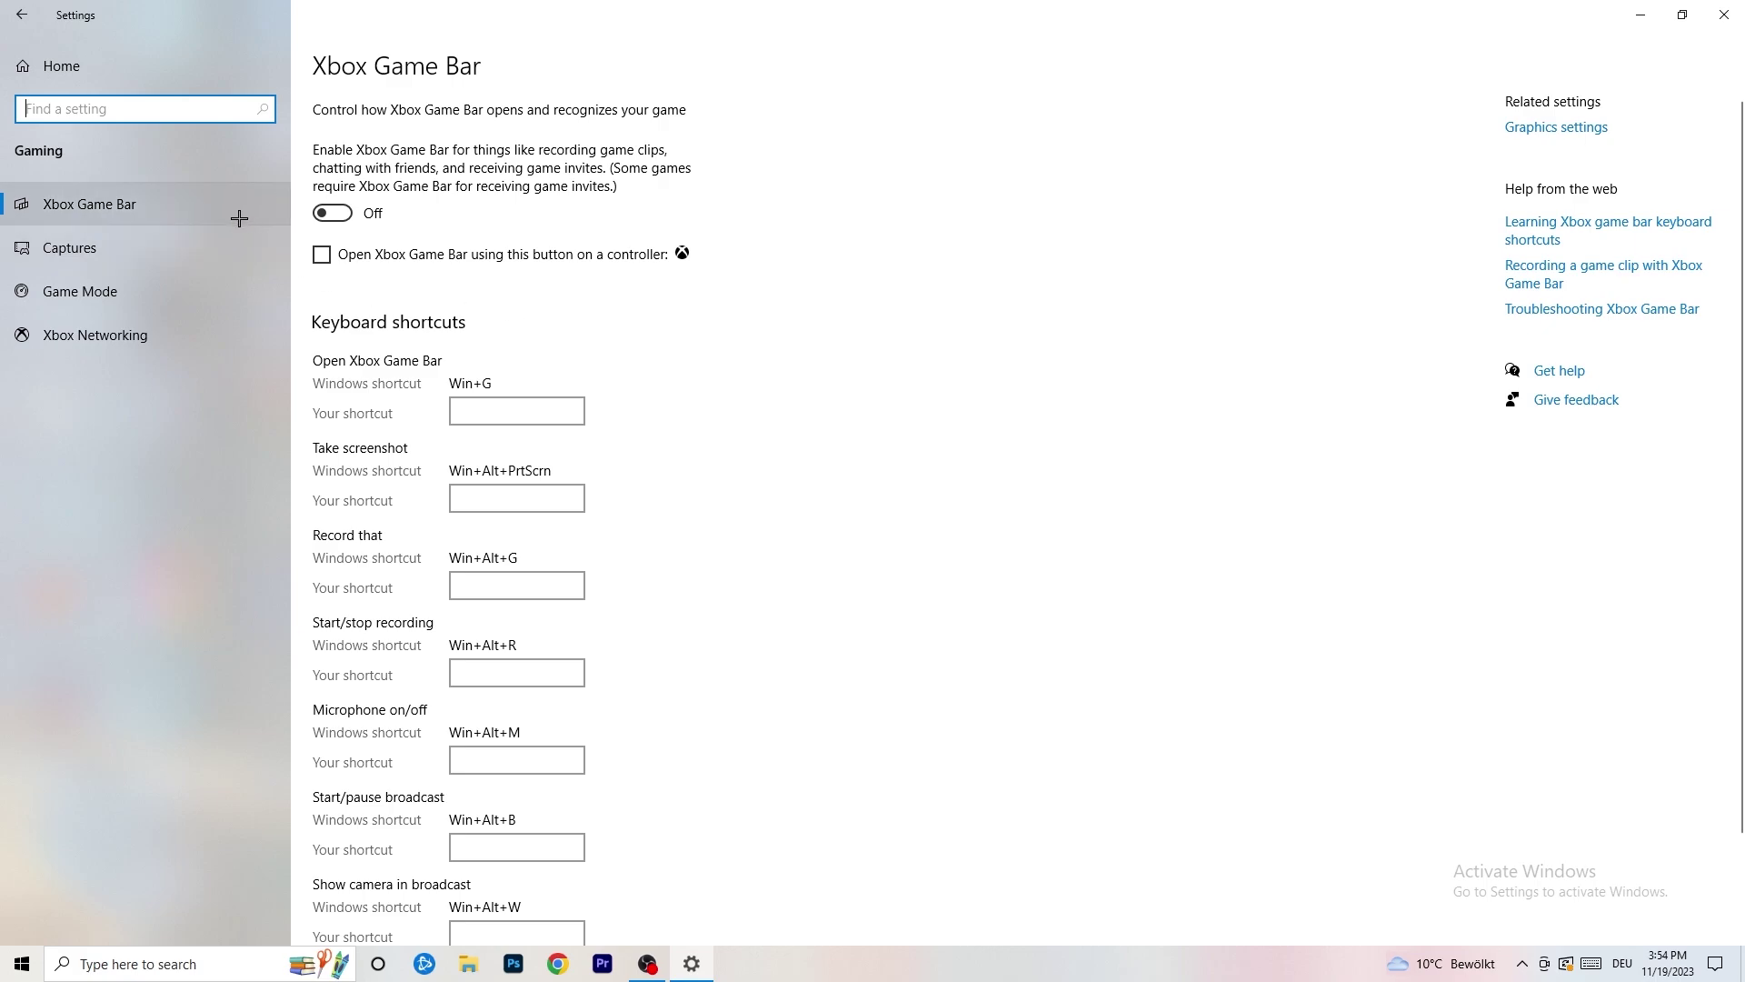
# Review the Captures and Game Mode settings and return to the Windows Settings home page
pyautogui.click(151, 240)
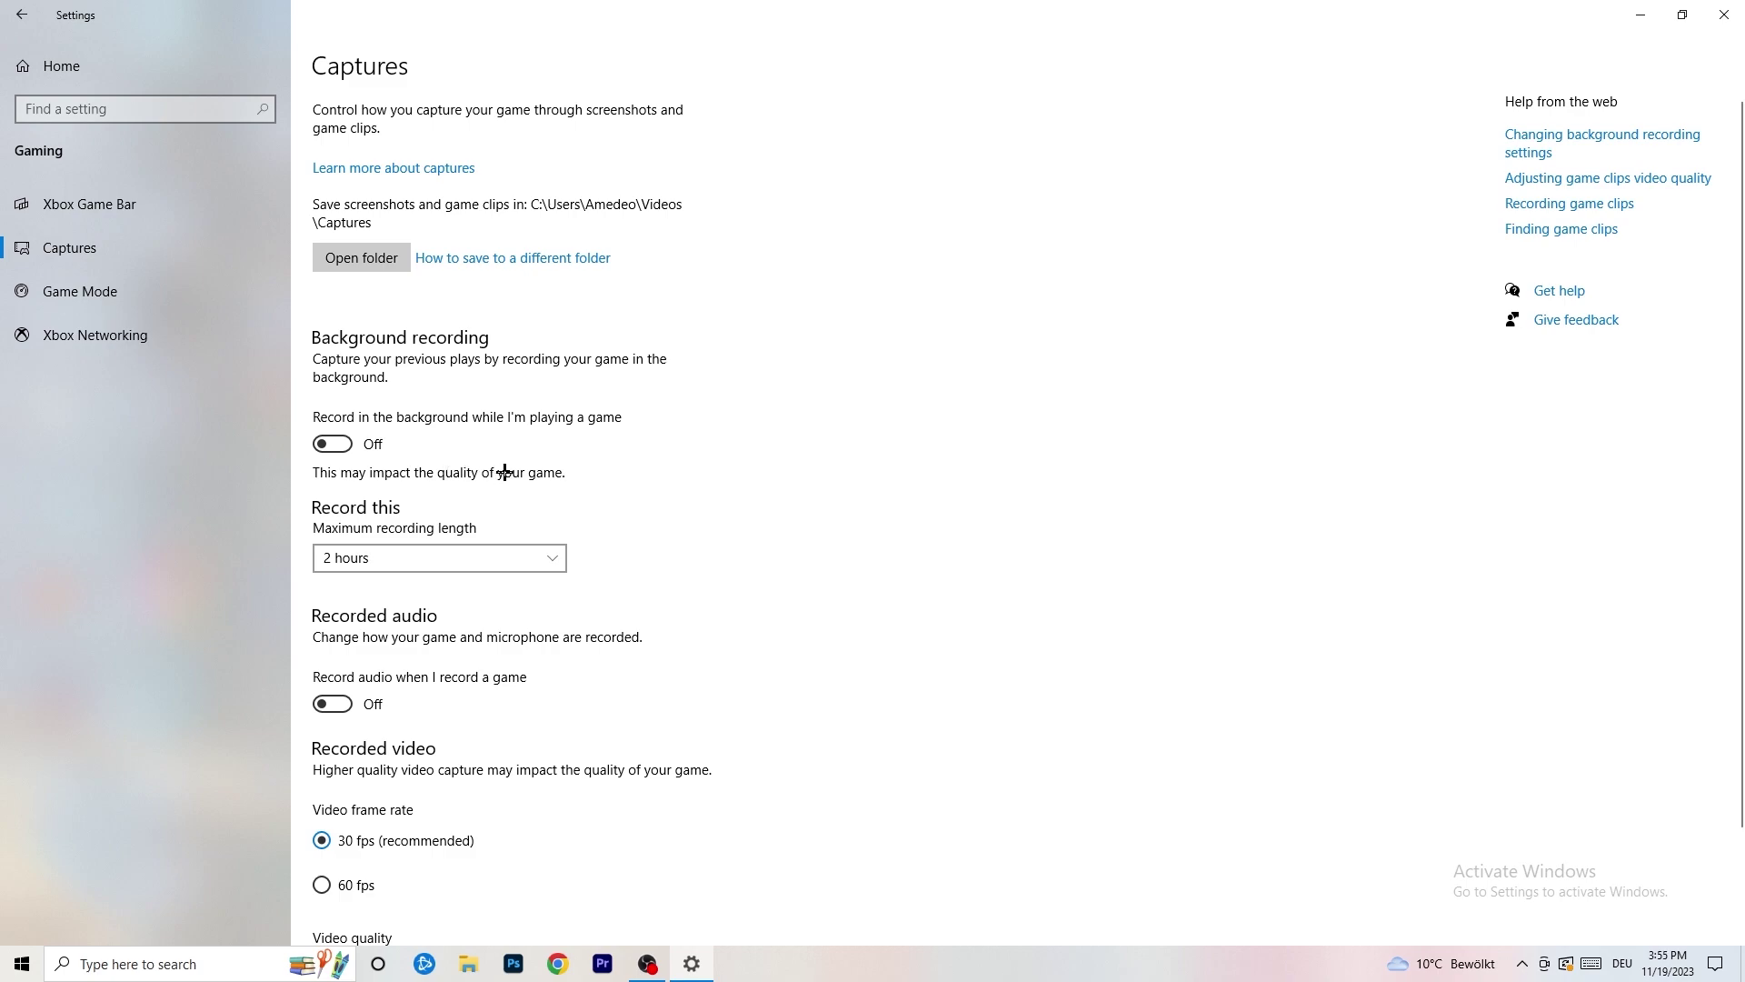
pyautogui.scroll(-2, 504, 472)
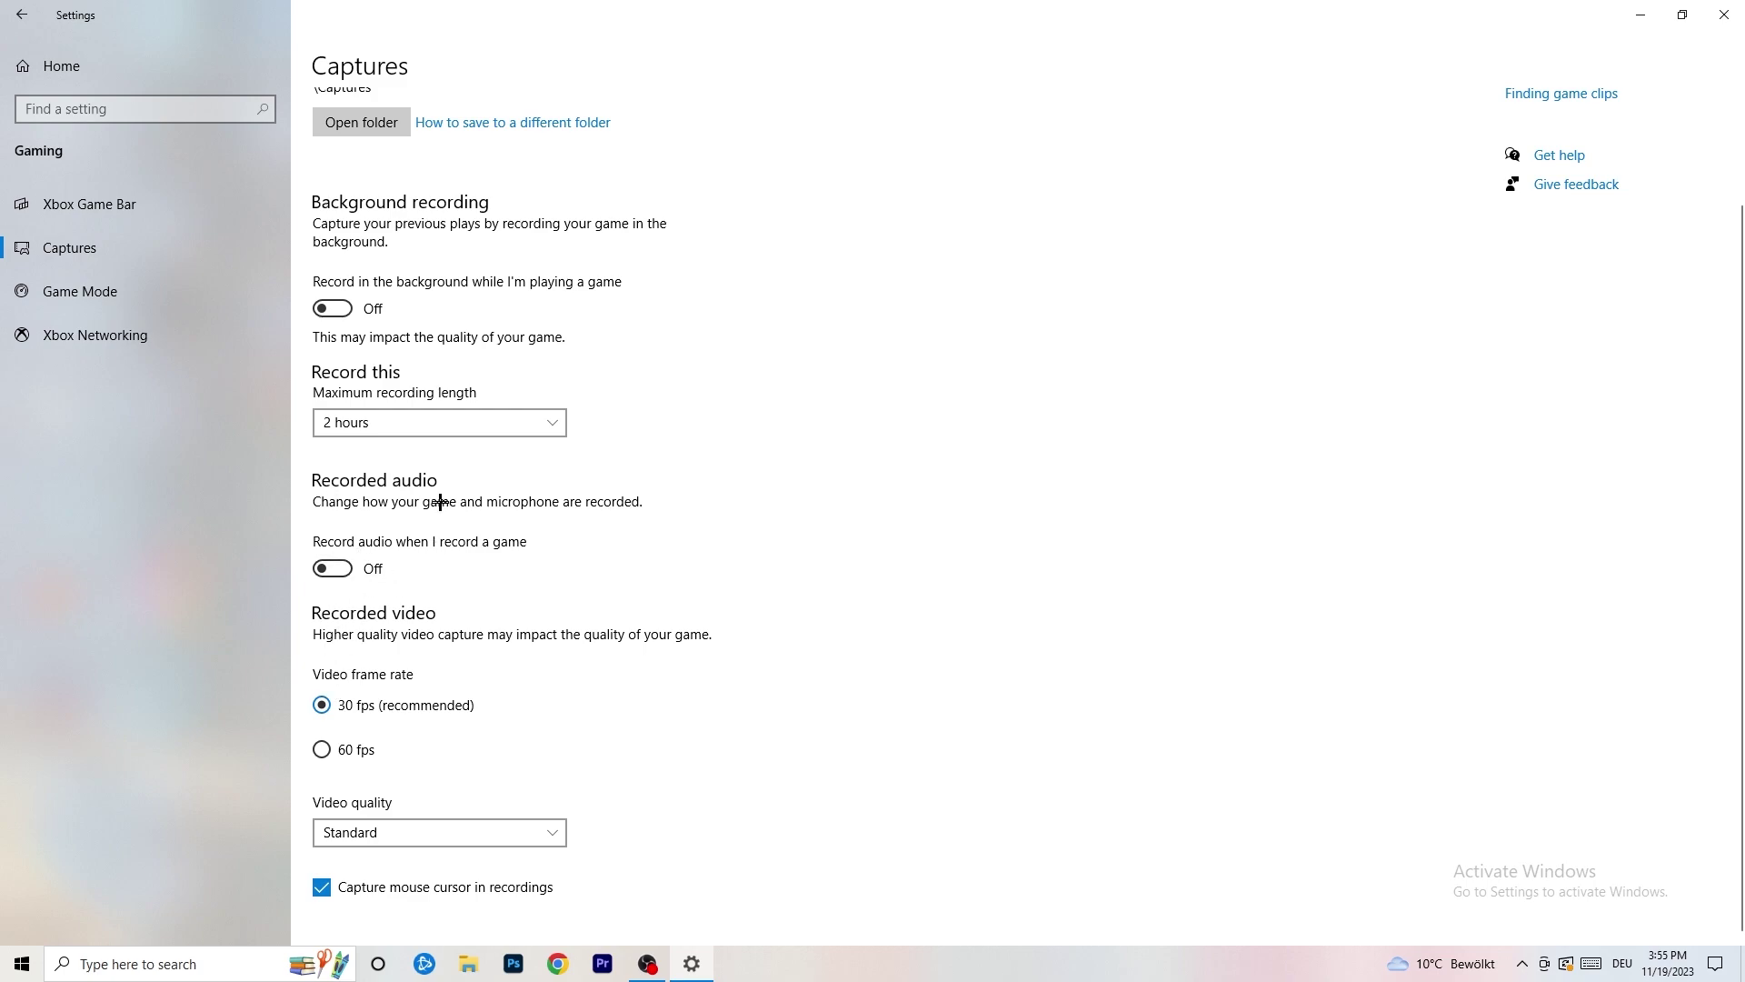
pyautogui.click(40, 286)
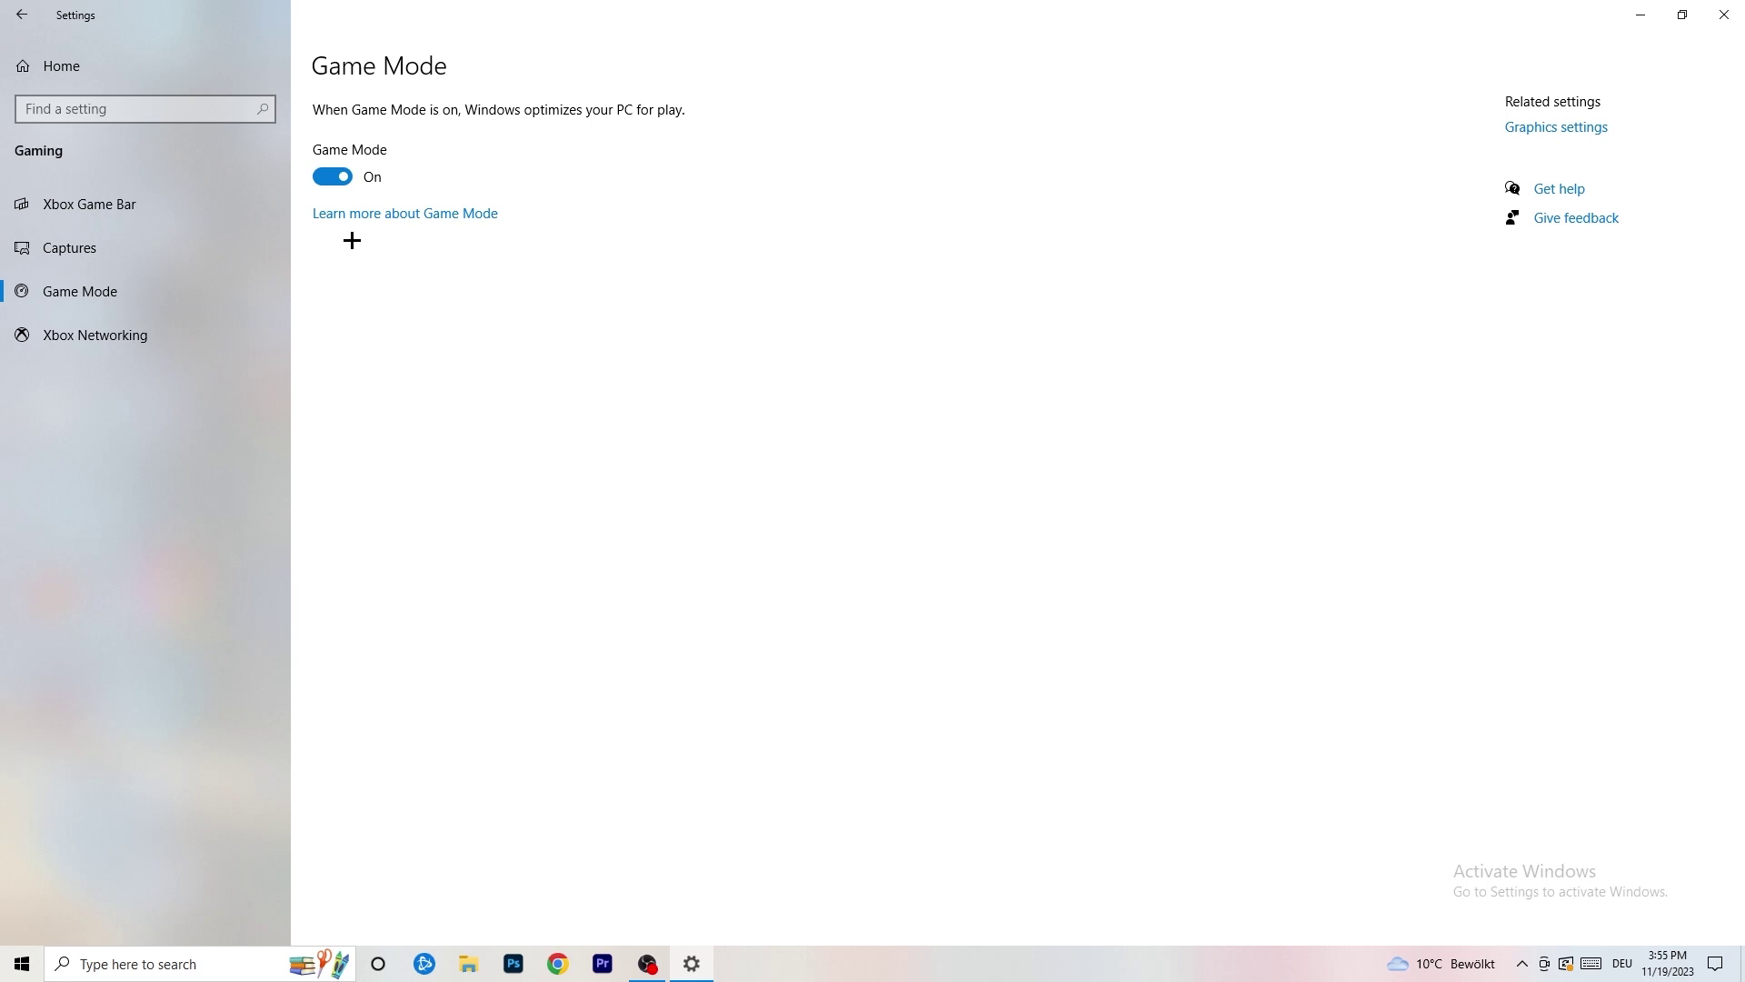
pyautogui.click(21, 14)
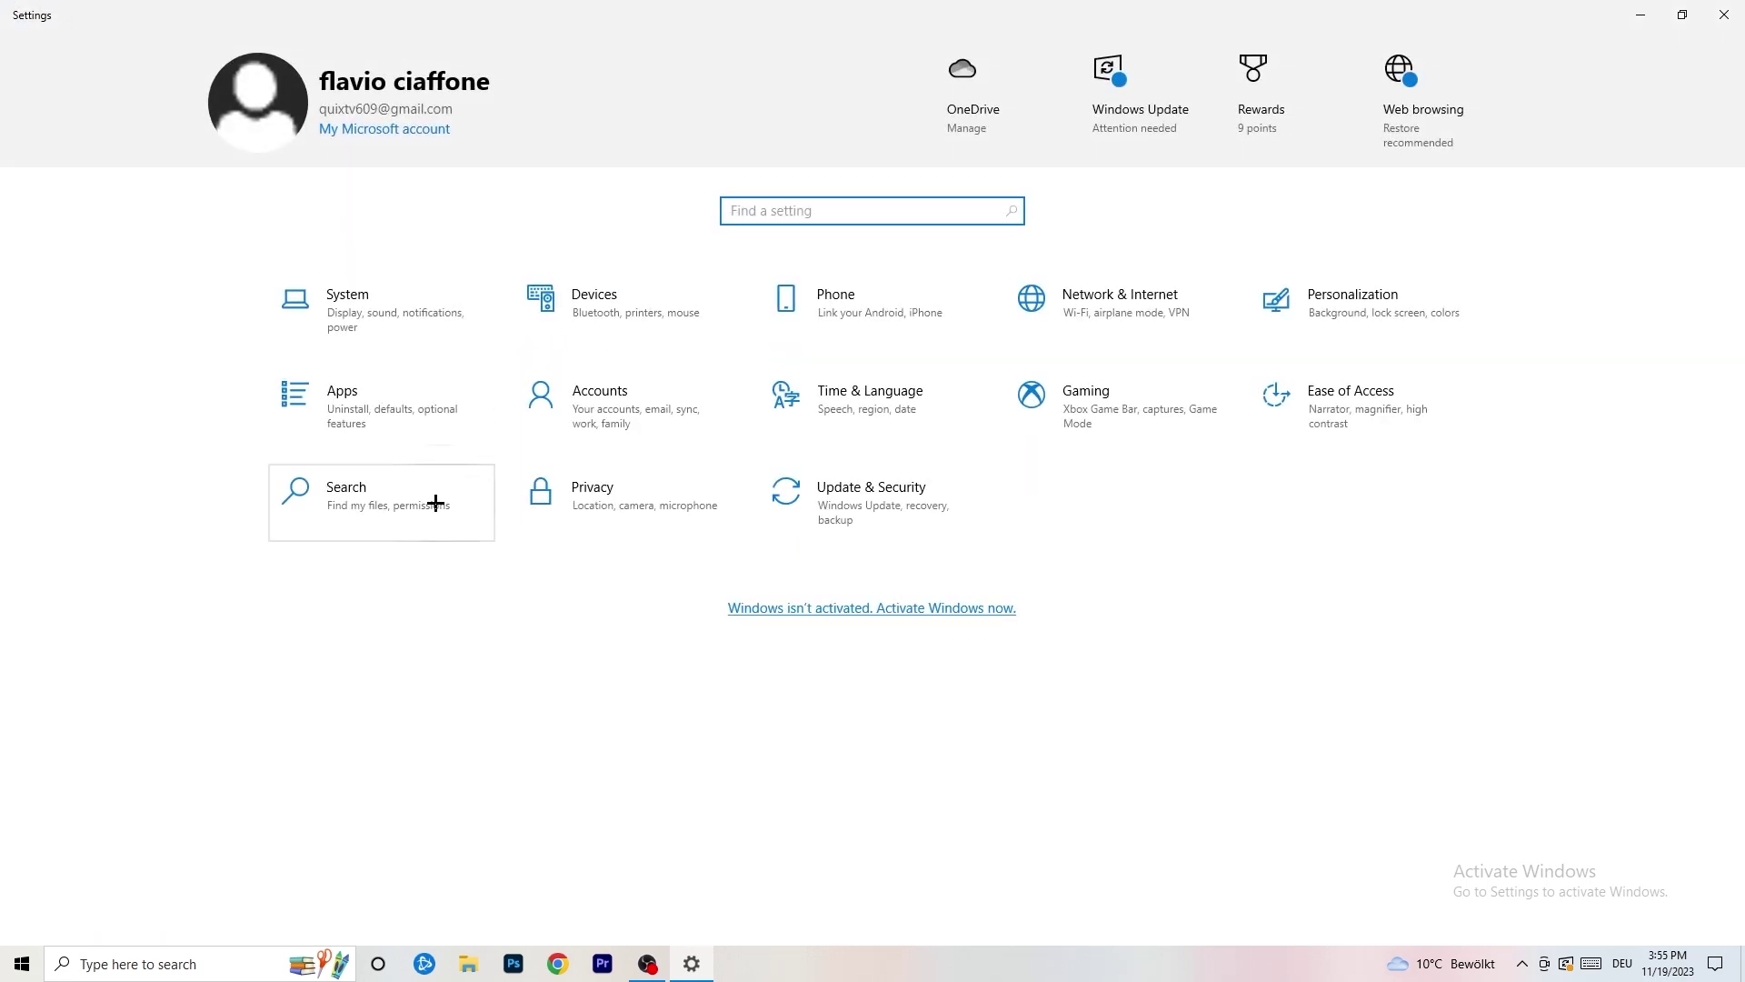
# Check the Windows Update page under Update & Security for pending updates and return to the Windows Settings home page
pyautogui.click(921, 499)
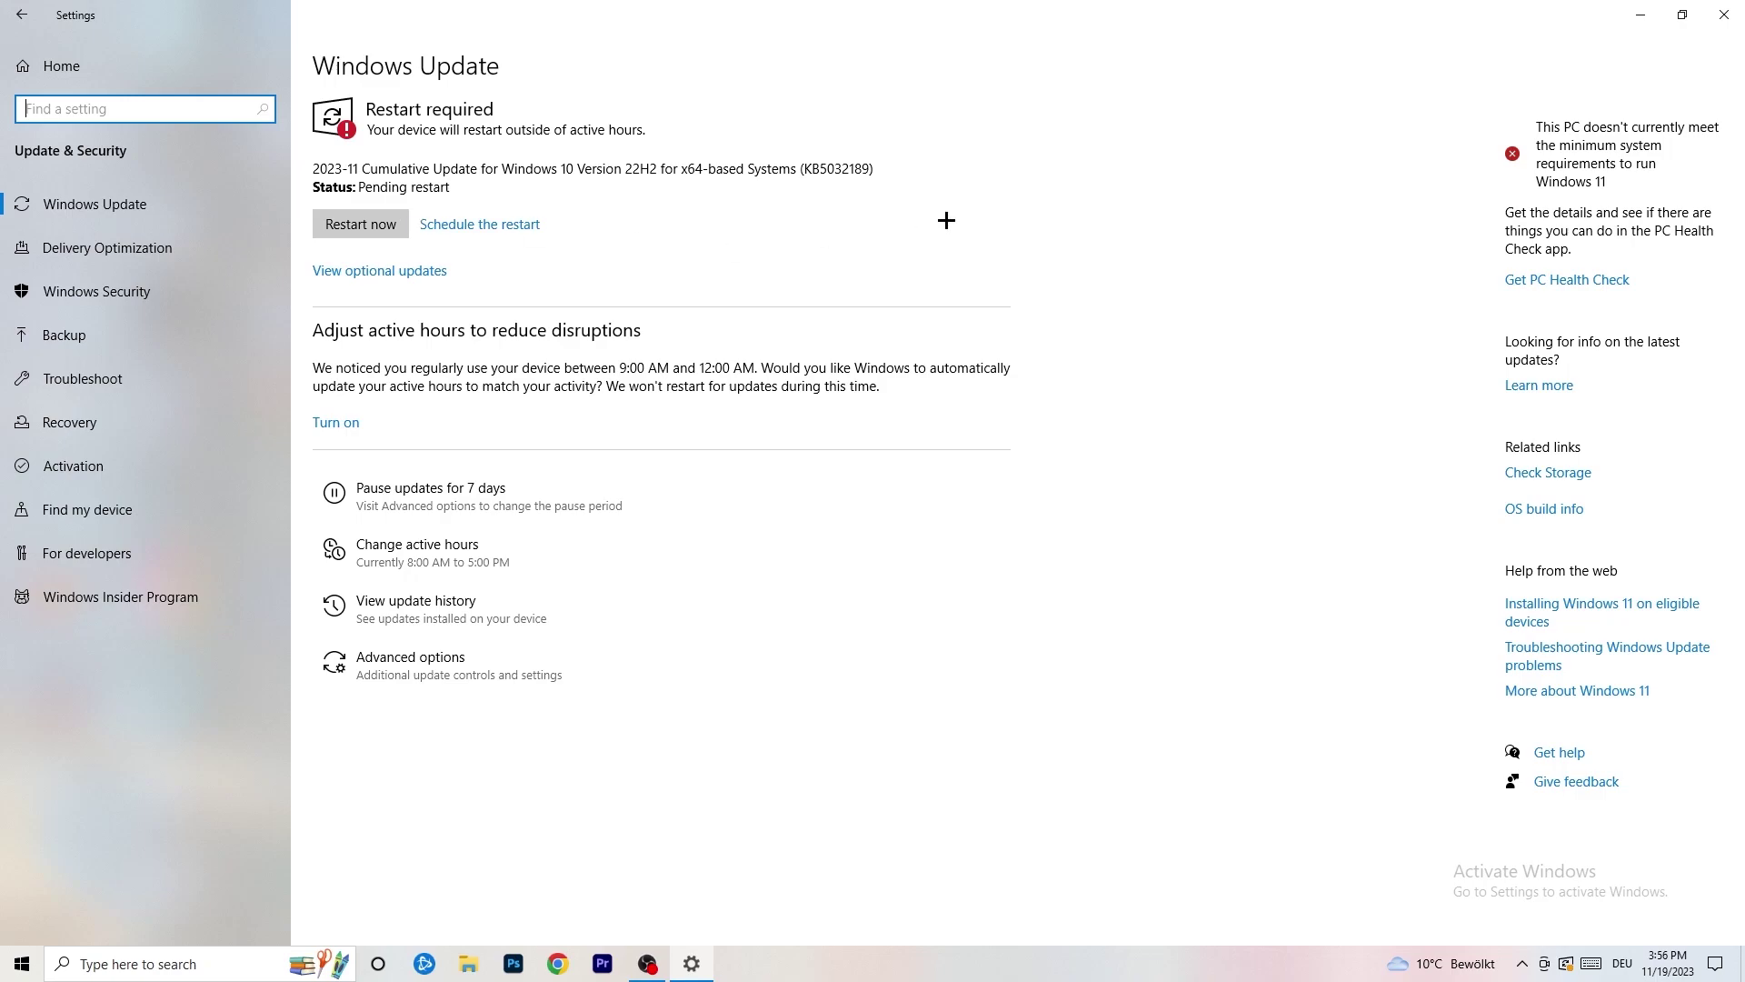
pyautogui.moveTo(1273, 8); pyautogui.dragTo(316, 673)
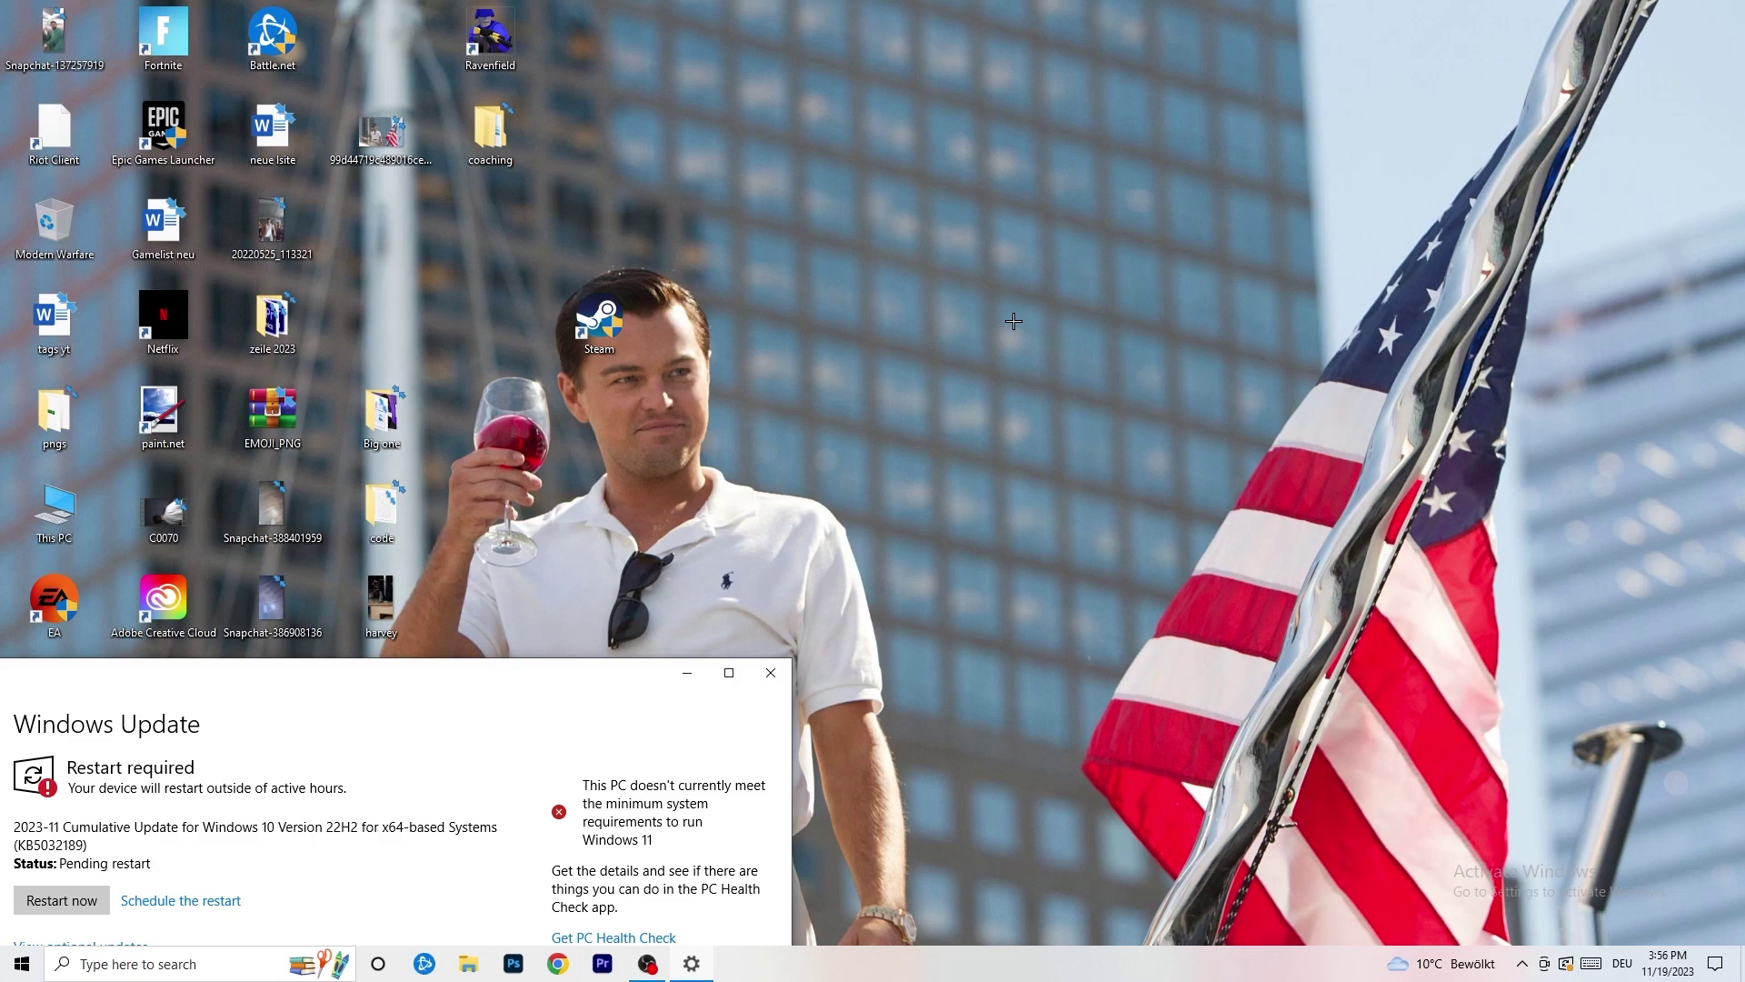
pyautogui.click(728, 673)
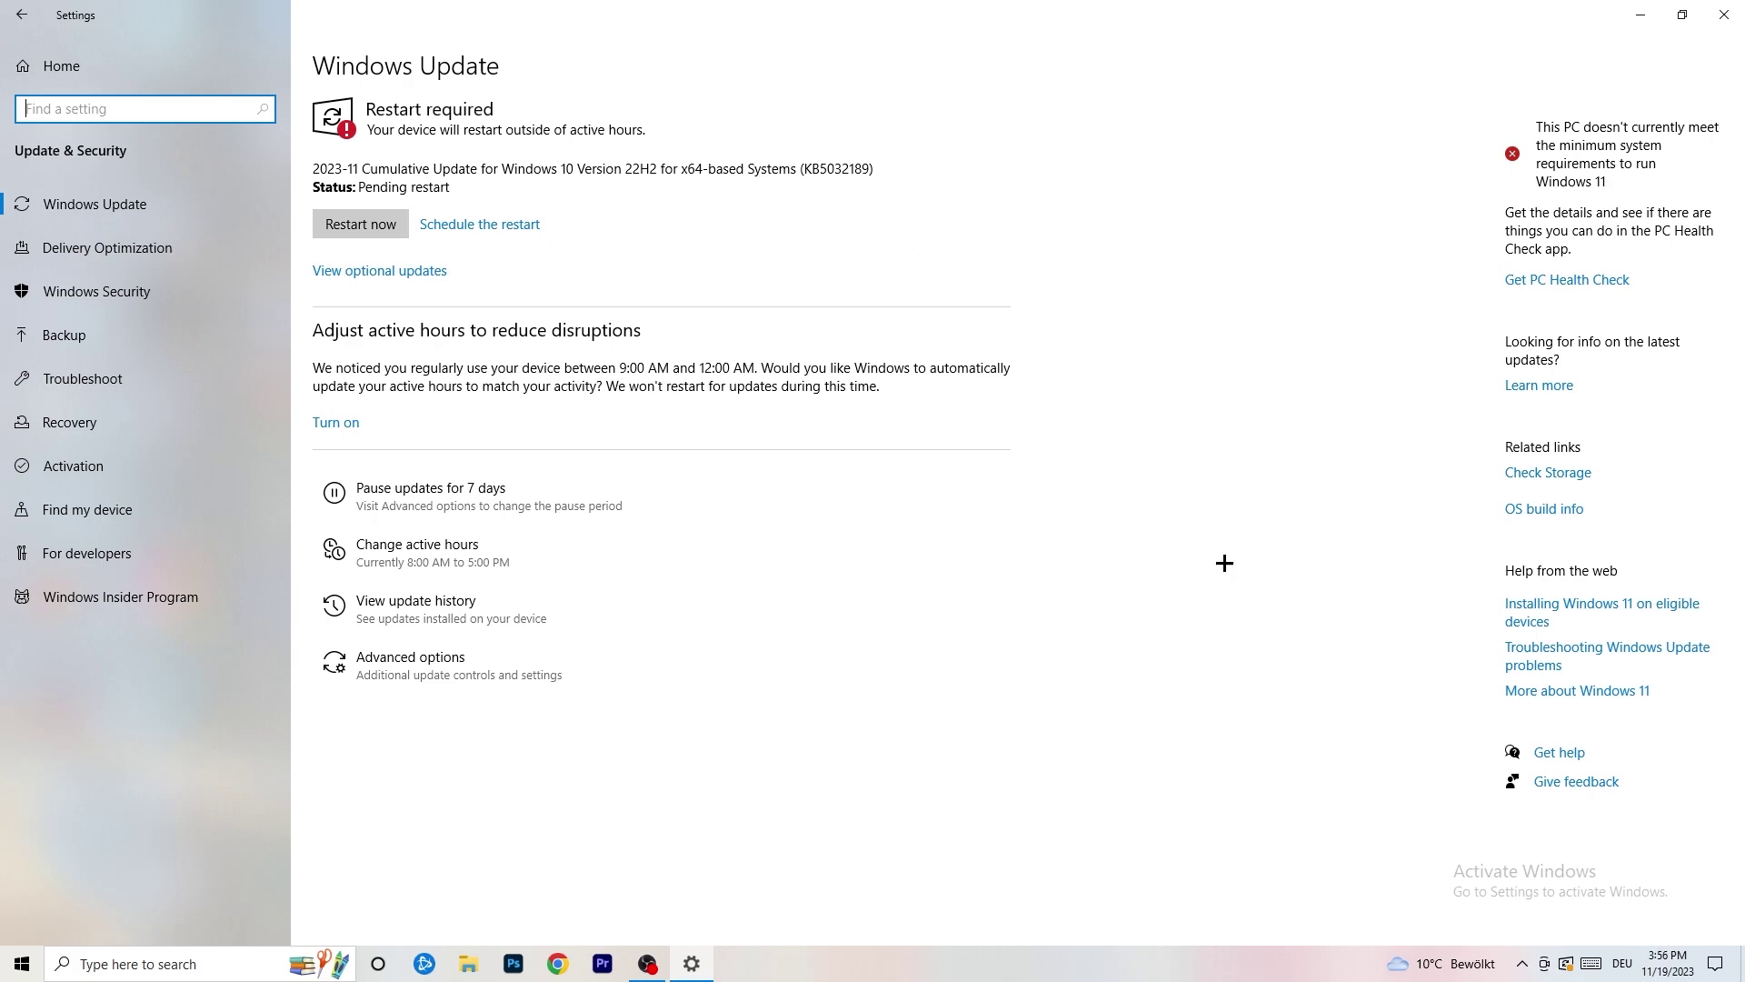
pyautogui.click(21, 15)
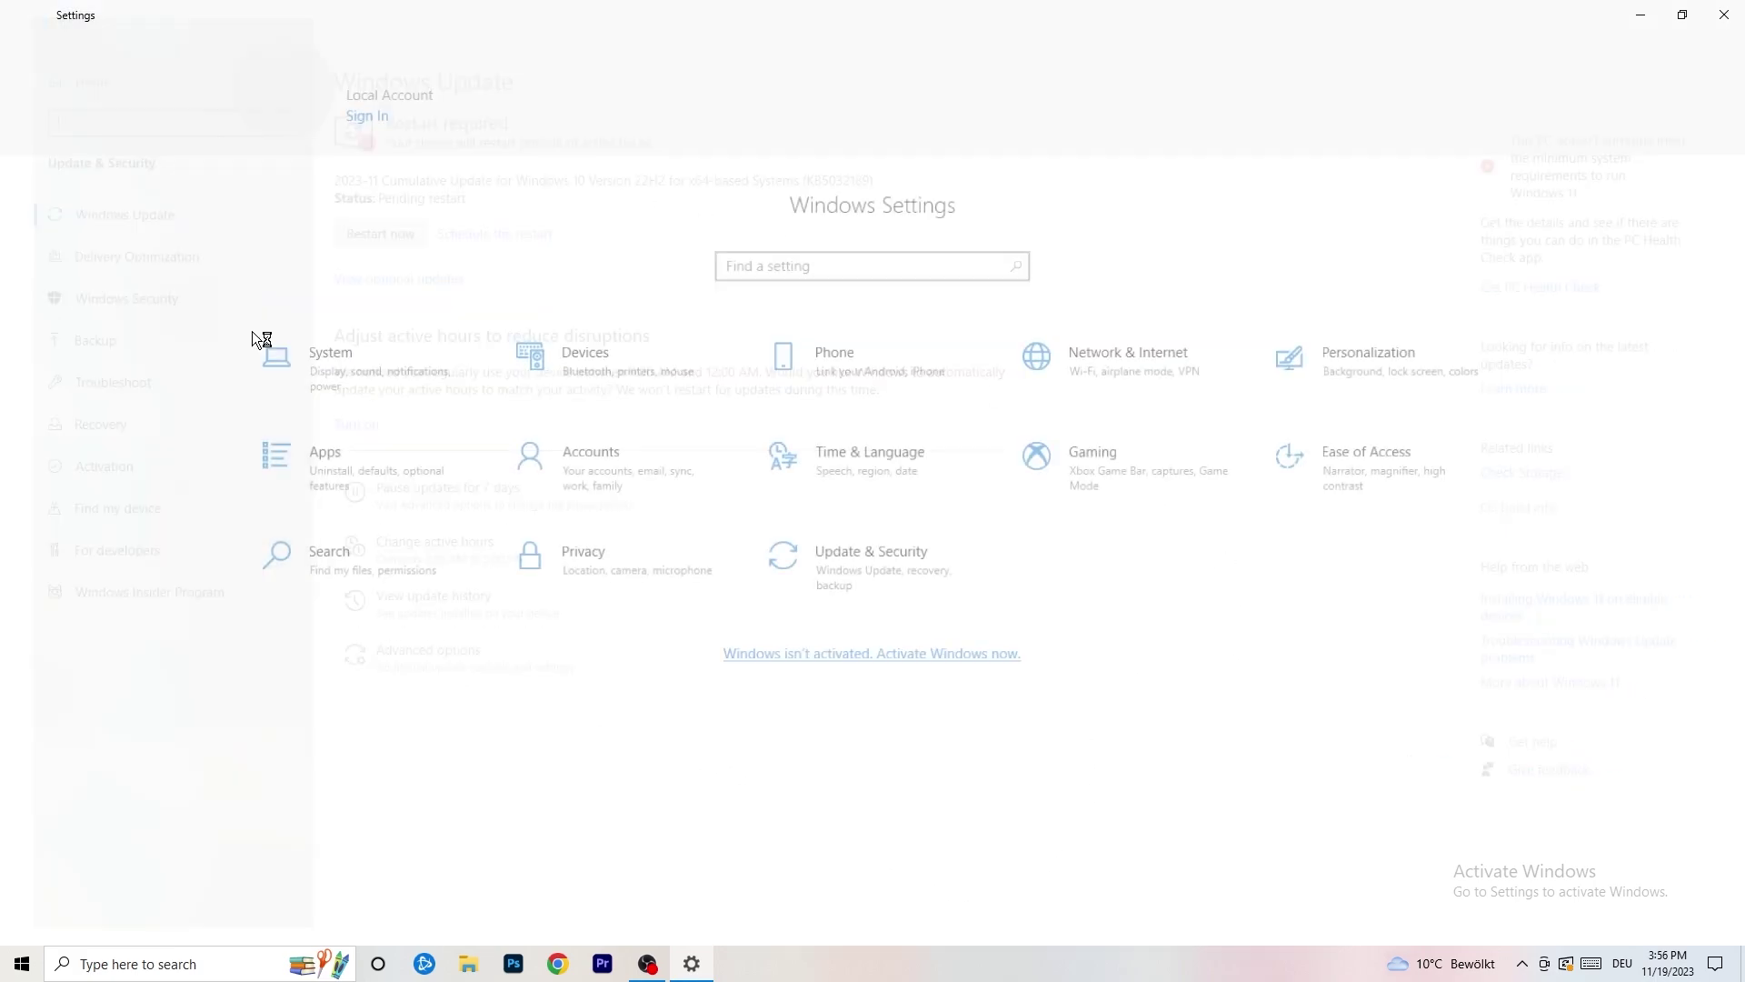
# Review the available text and app scaling and display resolution options on the System Display page, leaving them as they are
pyautogui.click(385, 328)
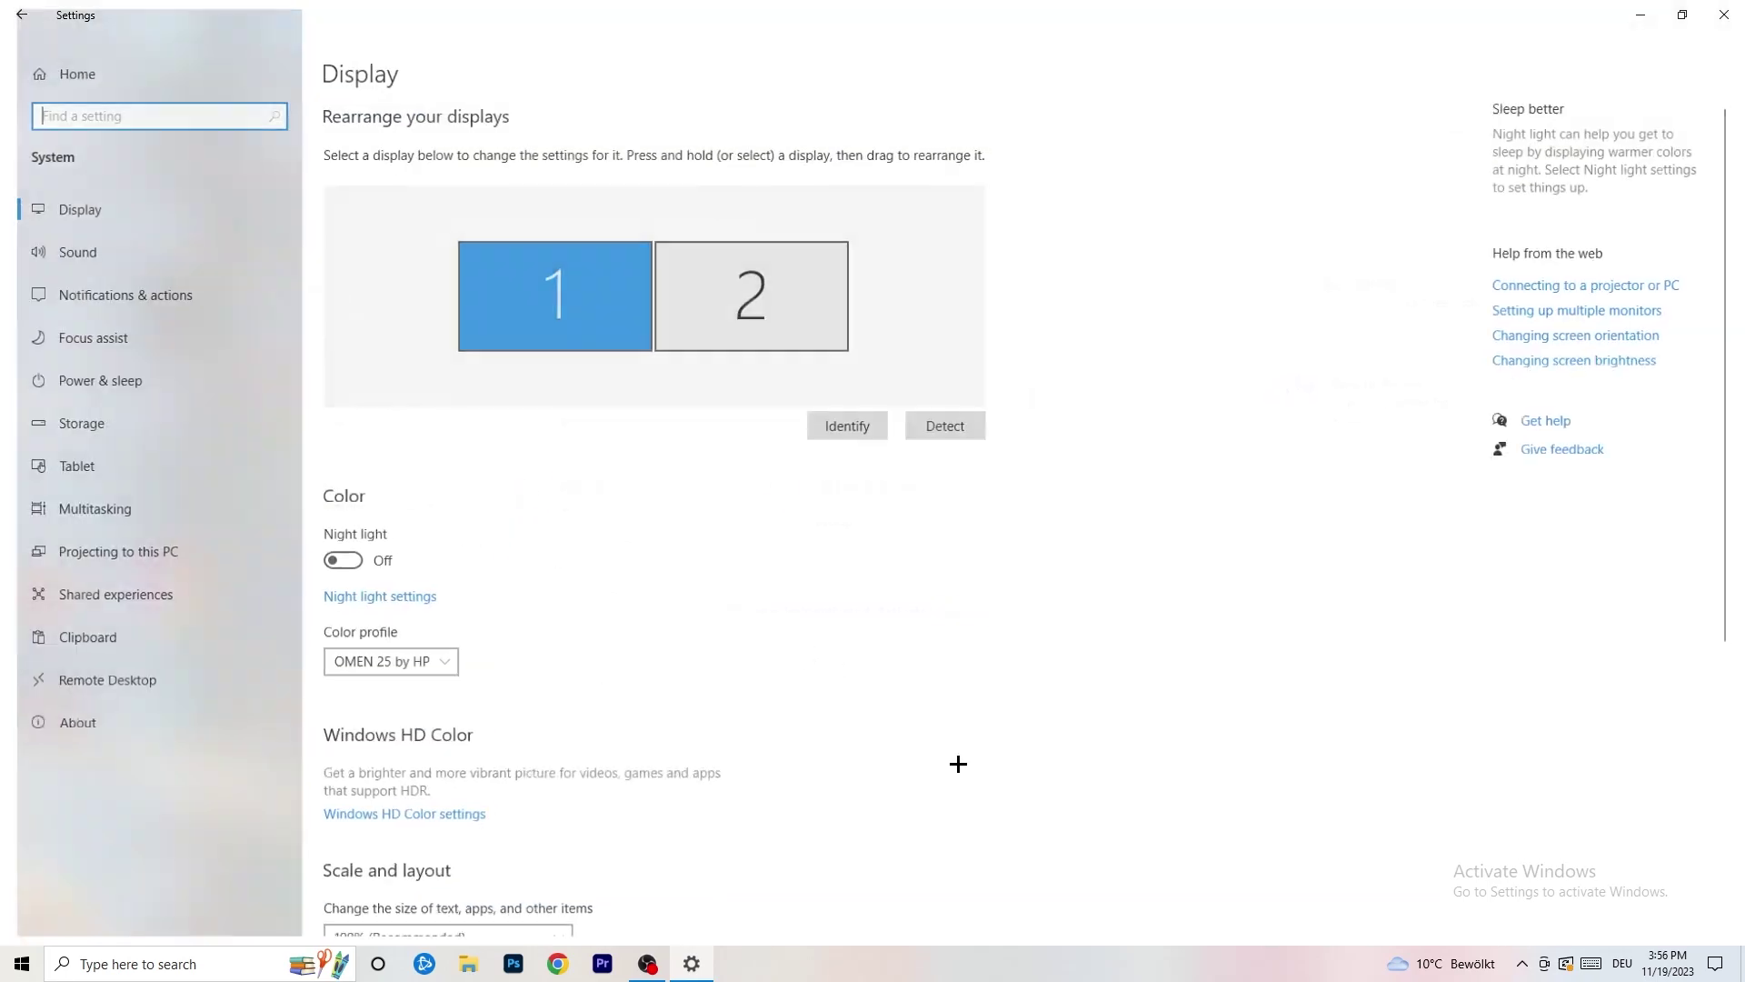
pyautogui.click(365, 66)
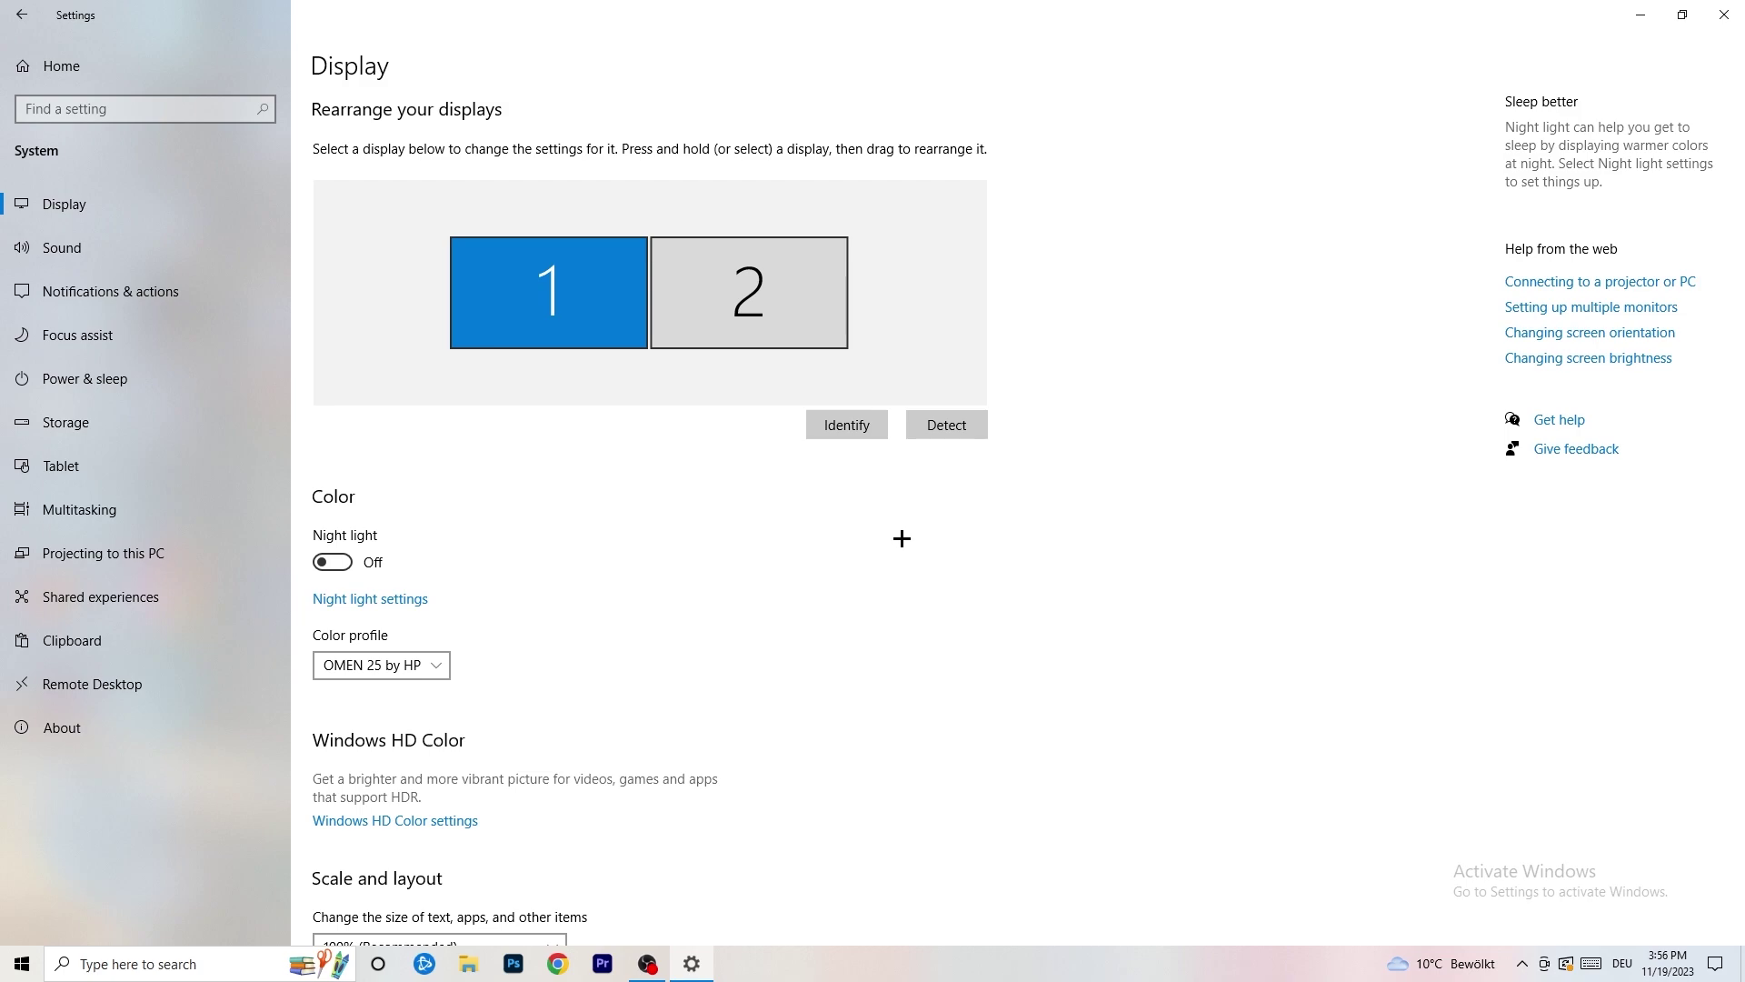
pyautogui.scroll(-5, 681, 452)
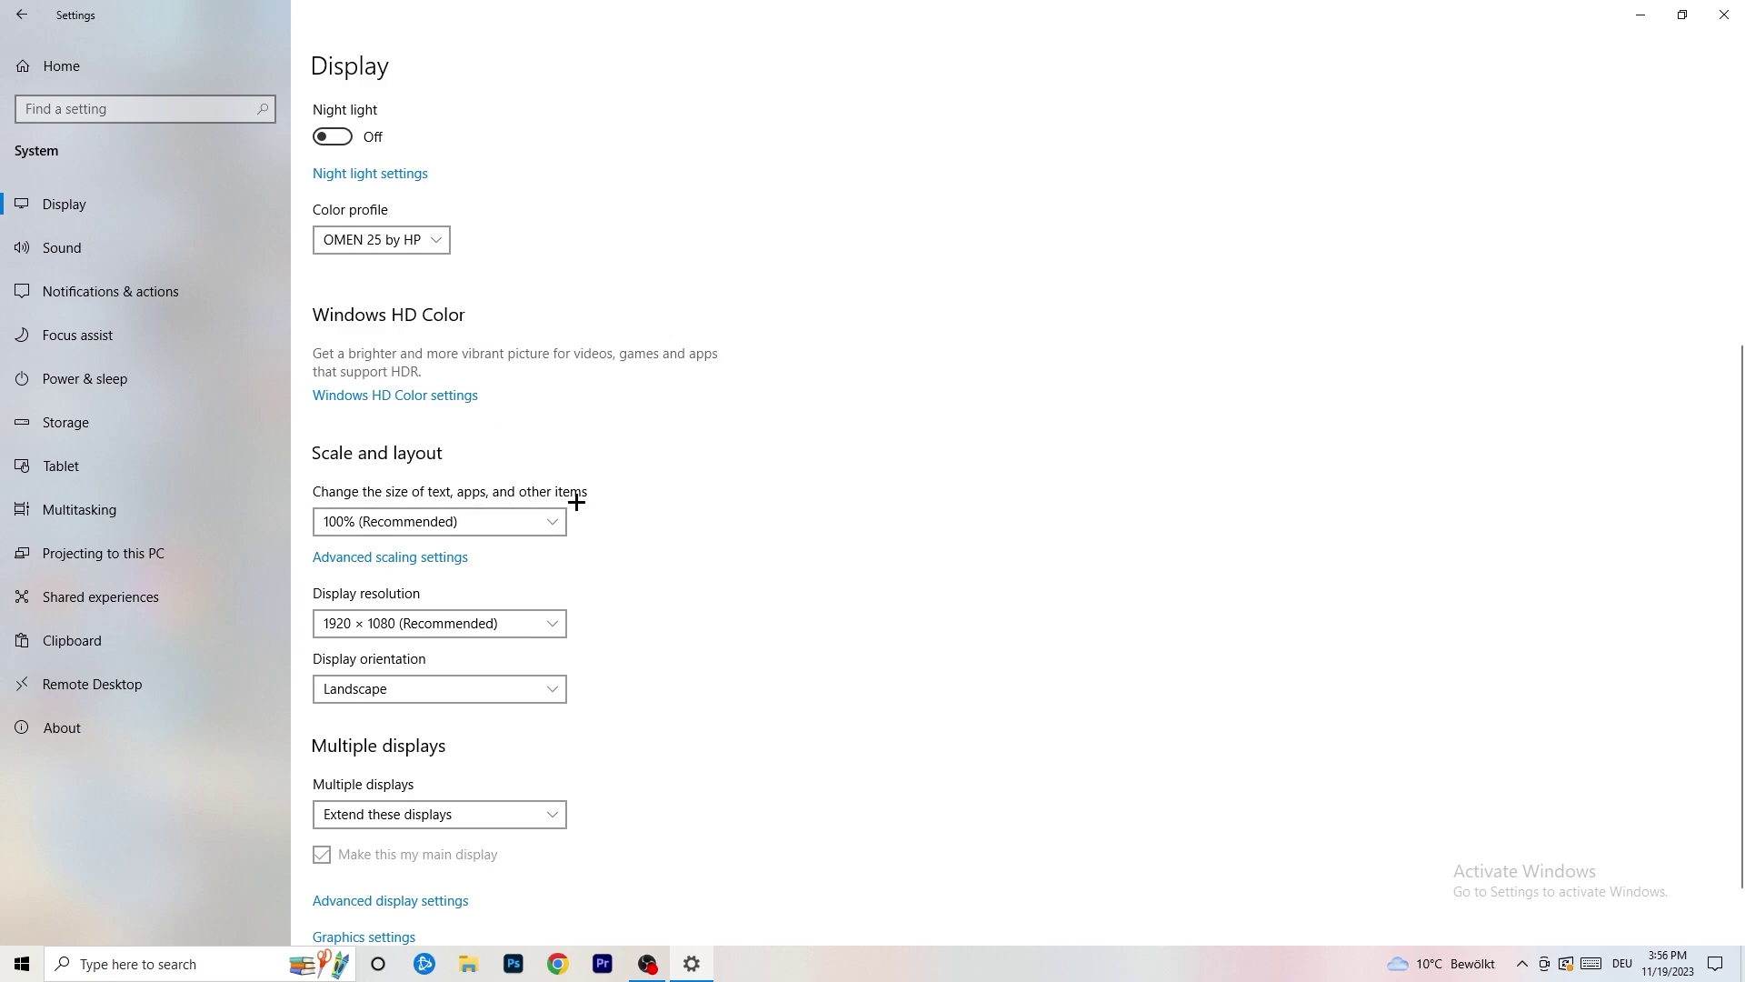
pyautogui.click(552, 522)
pyautogui.click(847, 448)
pyautogui.scroll(-1, 416, 492)
pyautogui.click(491, 551)
pyautogui.click(863, 492)
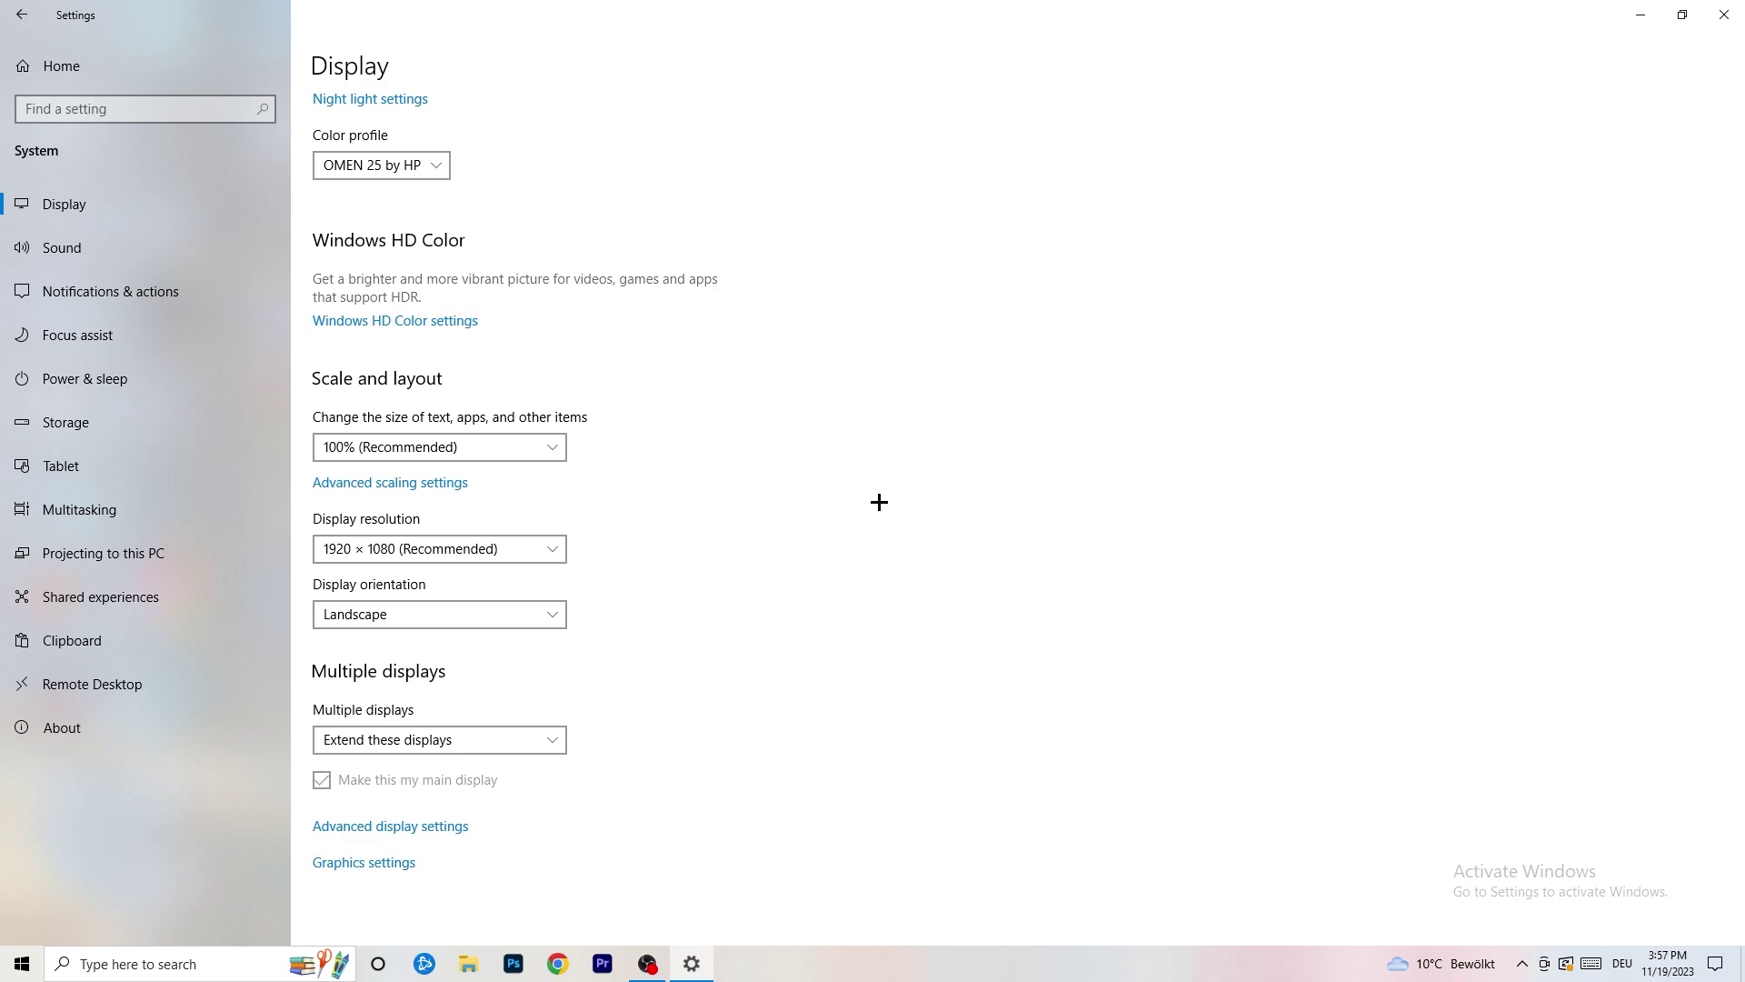
# Review the power plans, including the additional ones, through the additional power settings of Power & sleep, and close Power Options
pyautogui.click(119, 385)
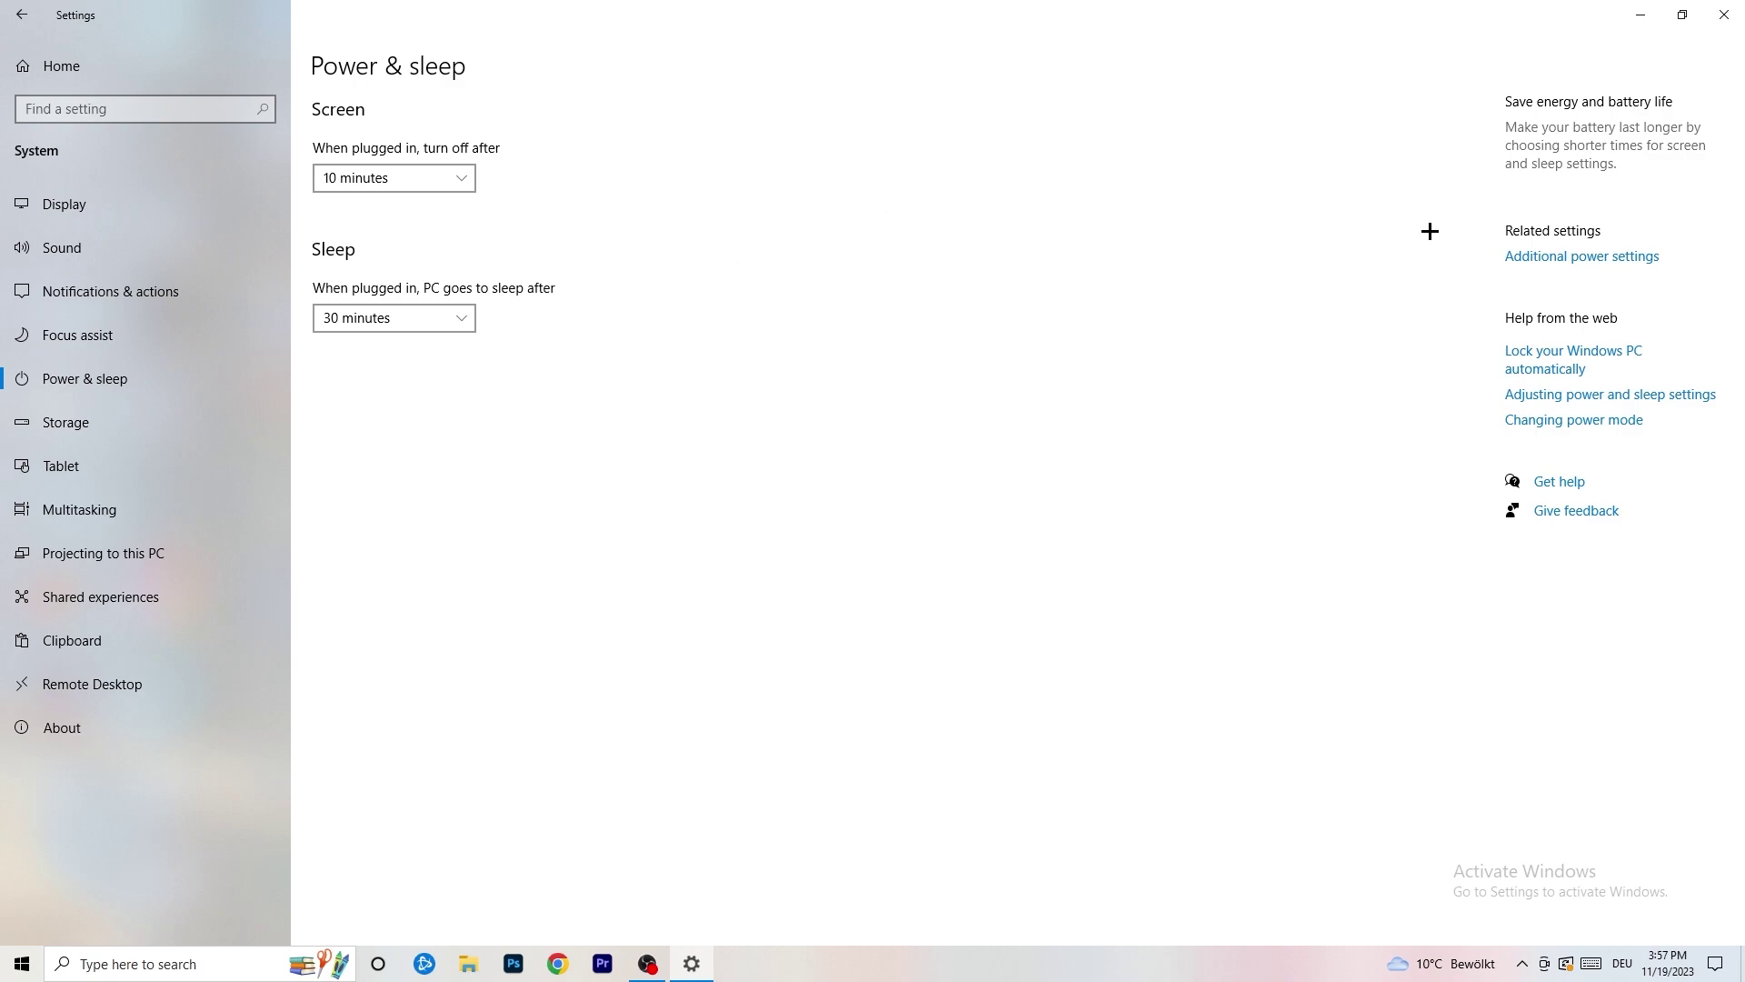
pyautogui.click(1564, 259)
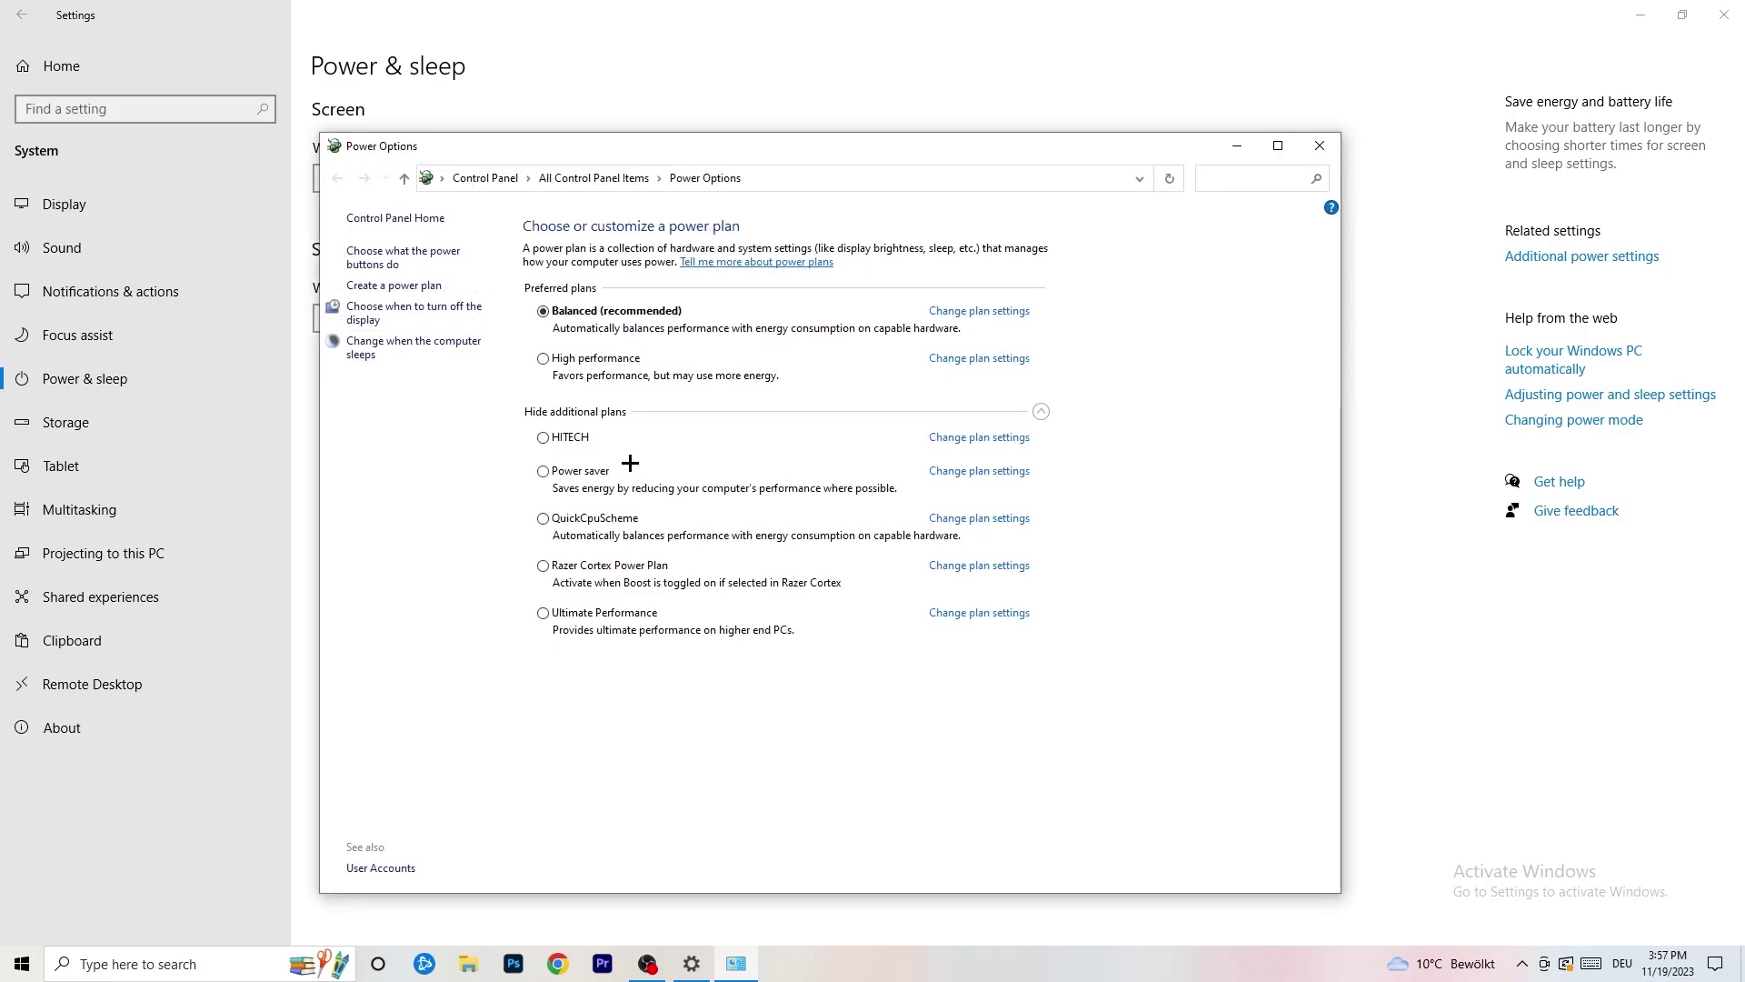
pyautogui.click(1042, 412)
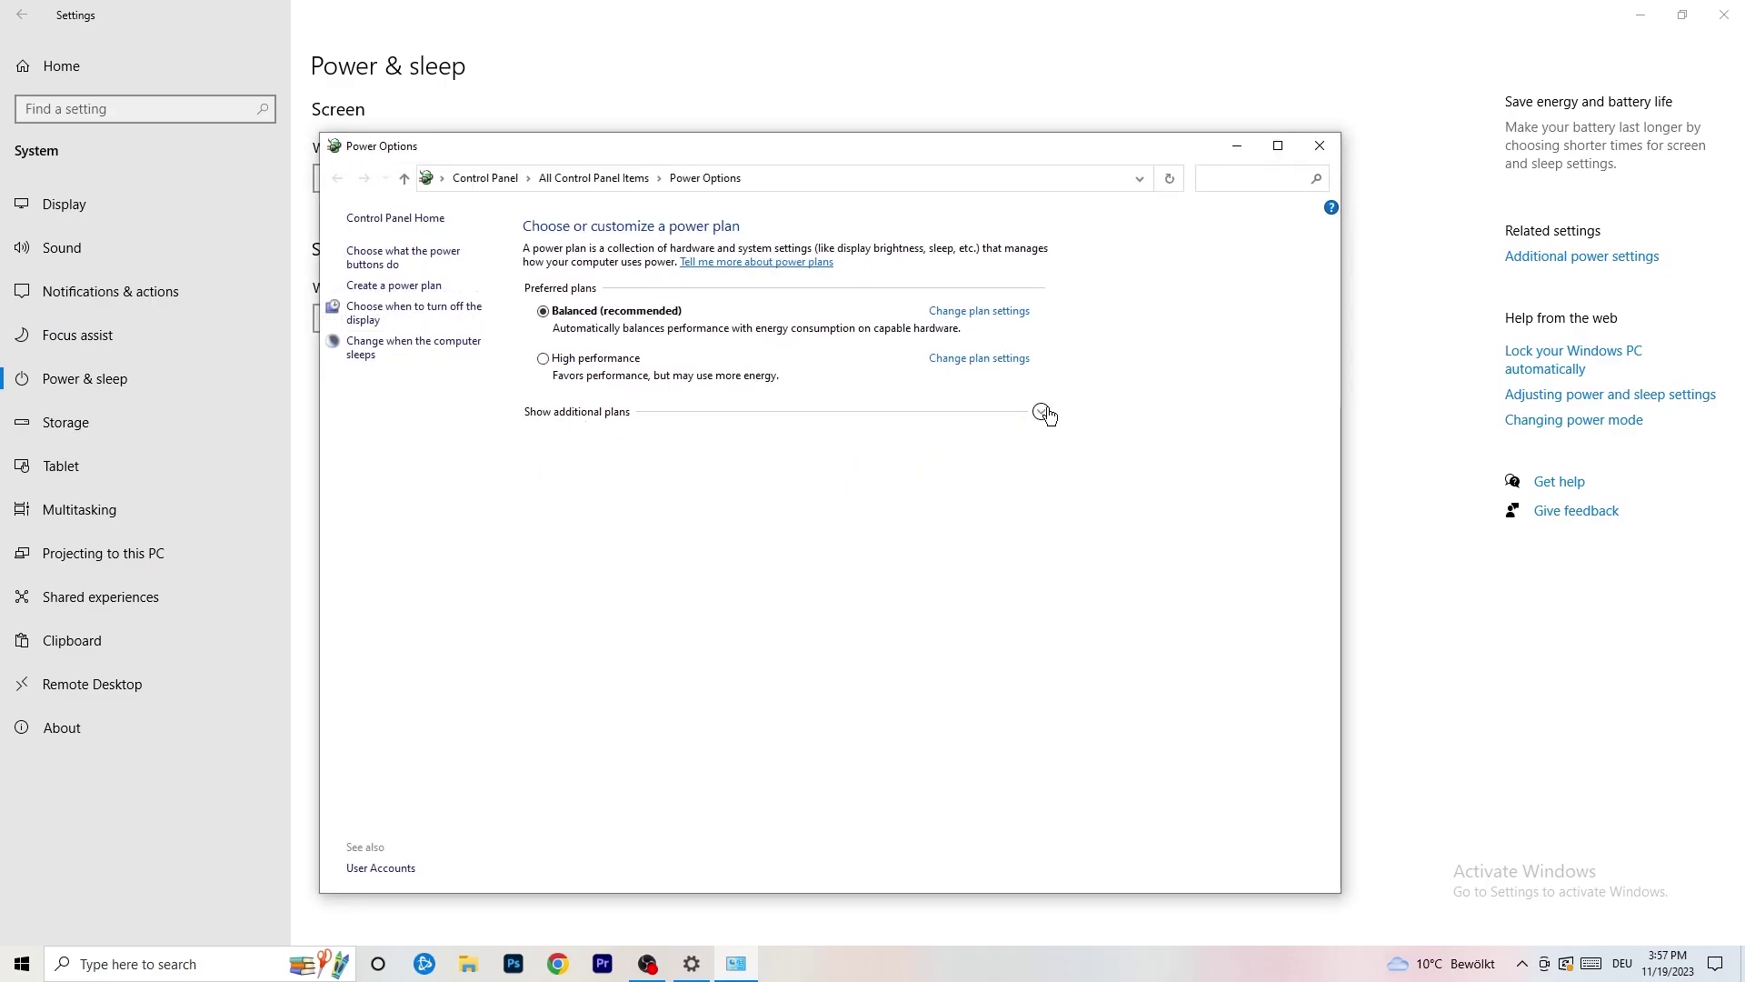
pyautogui.click(1042, 412)
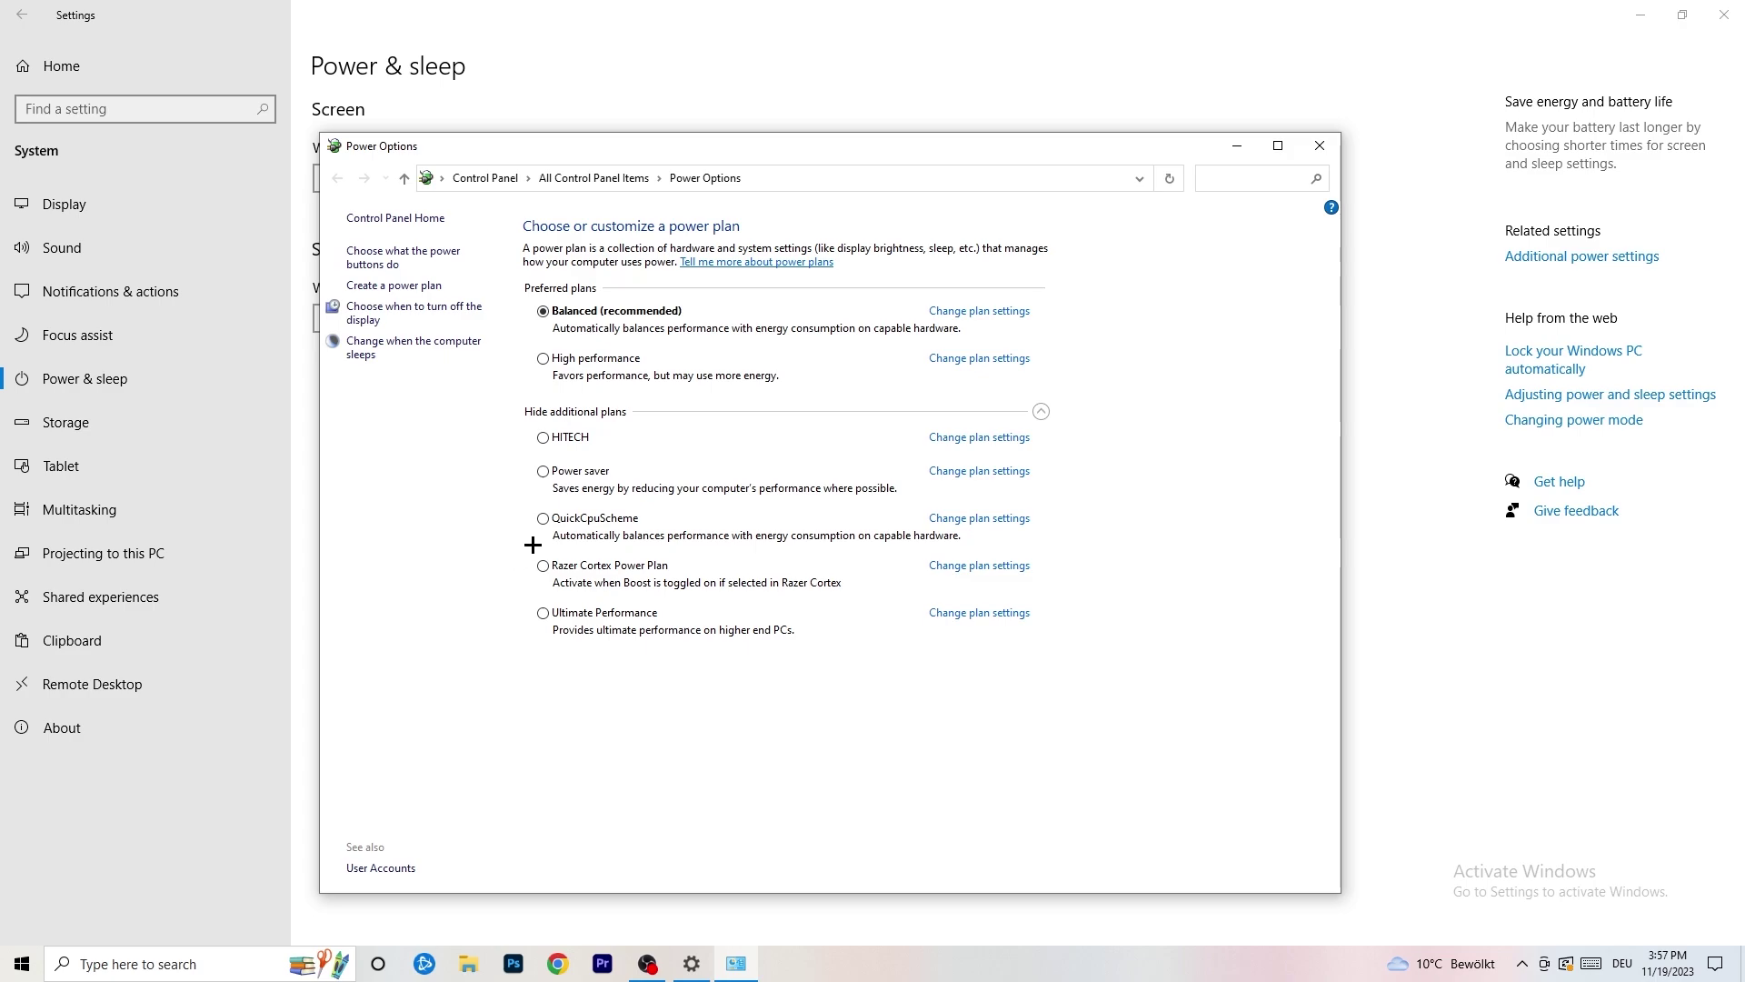
pyautogui.click(1320, 146)
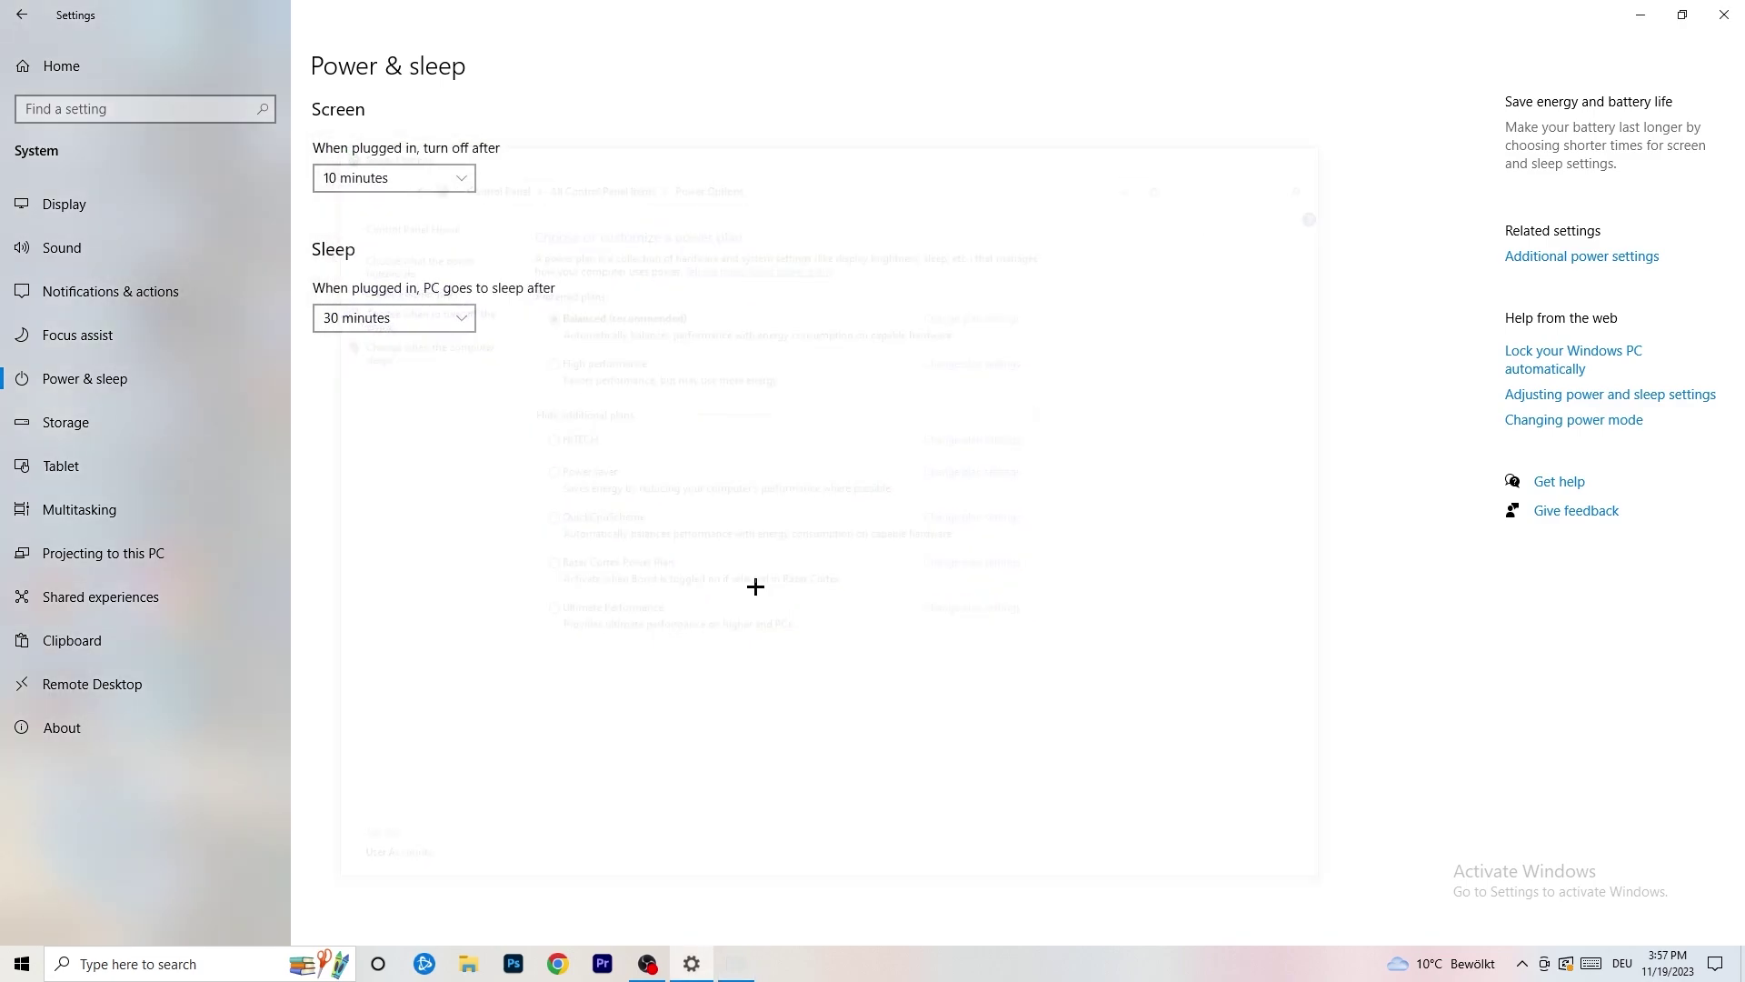
# Review the Storage page and the Storage Sense configuration, and close Windows Settings
pyautogui.click(106, 423)
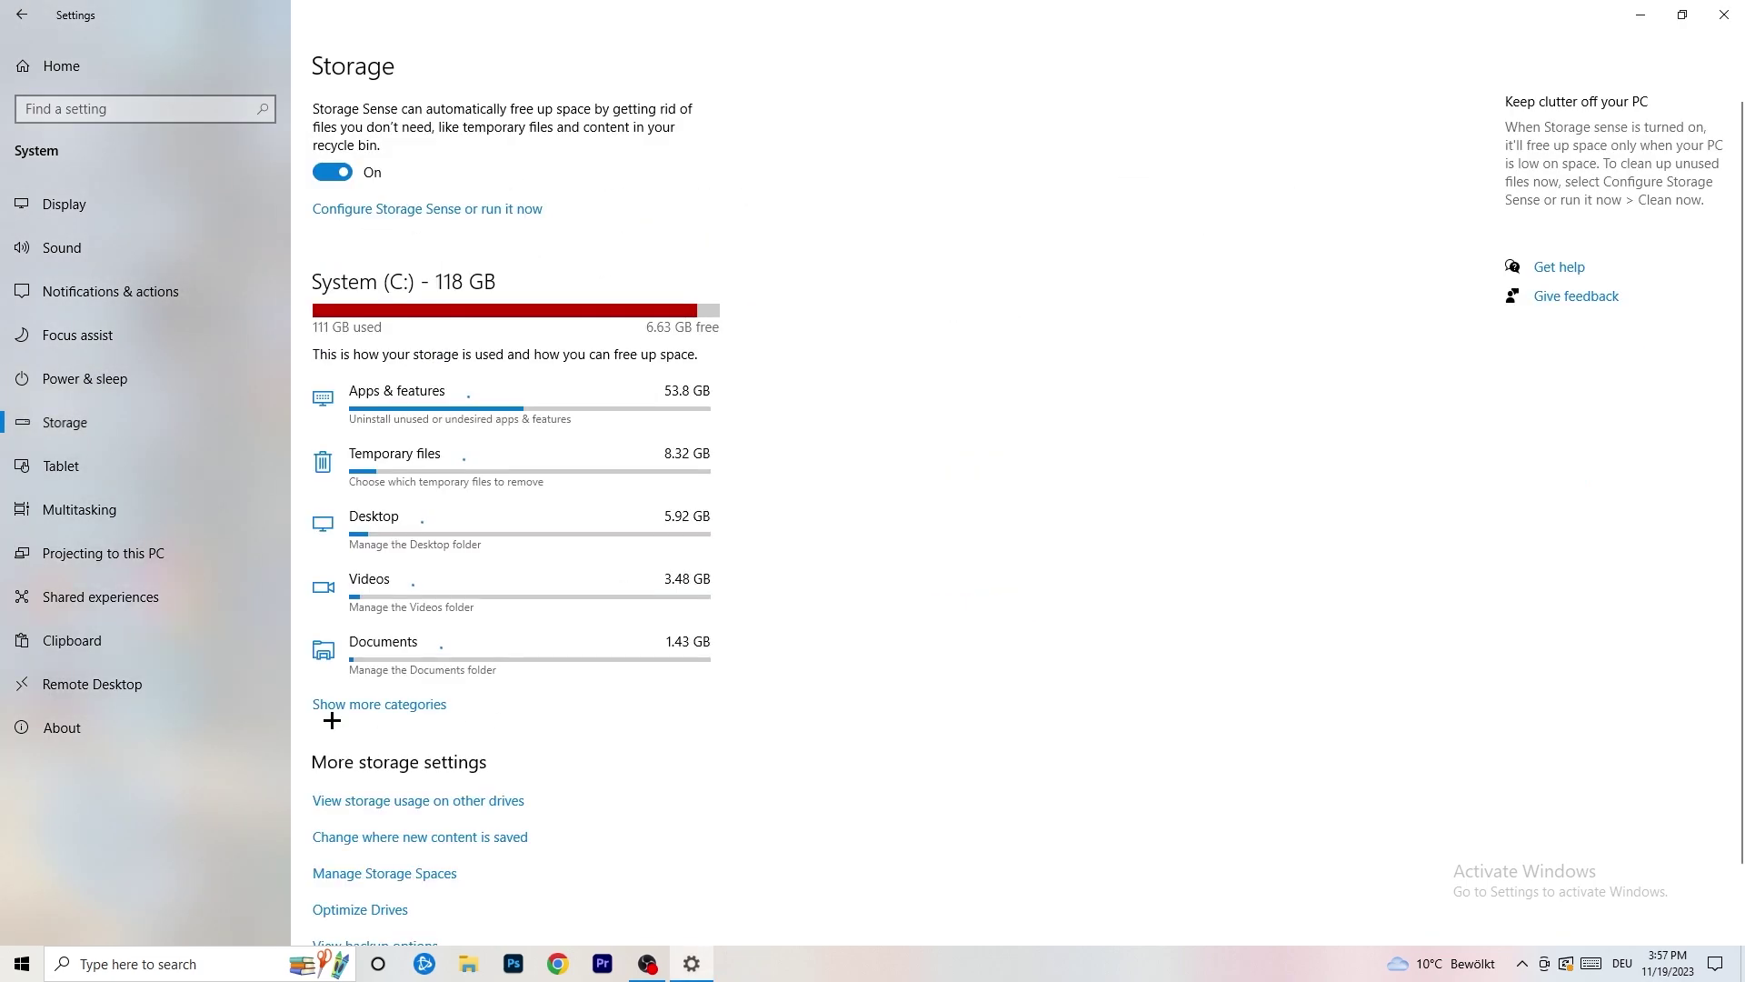
pyautogui.click(389, 210)
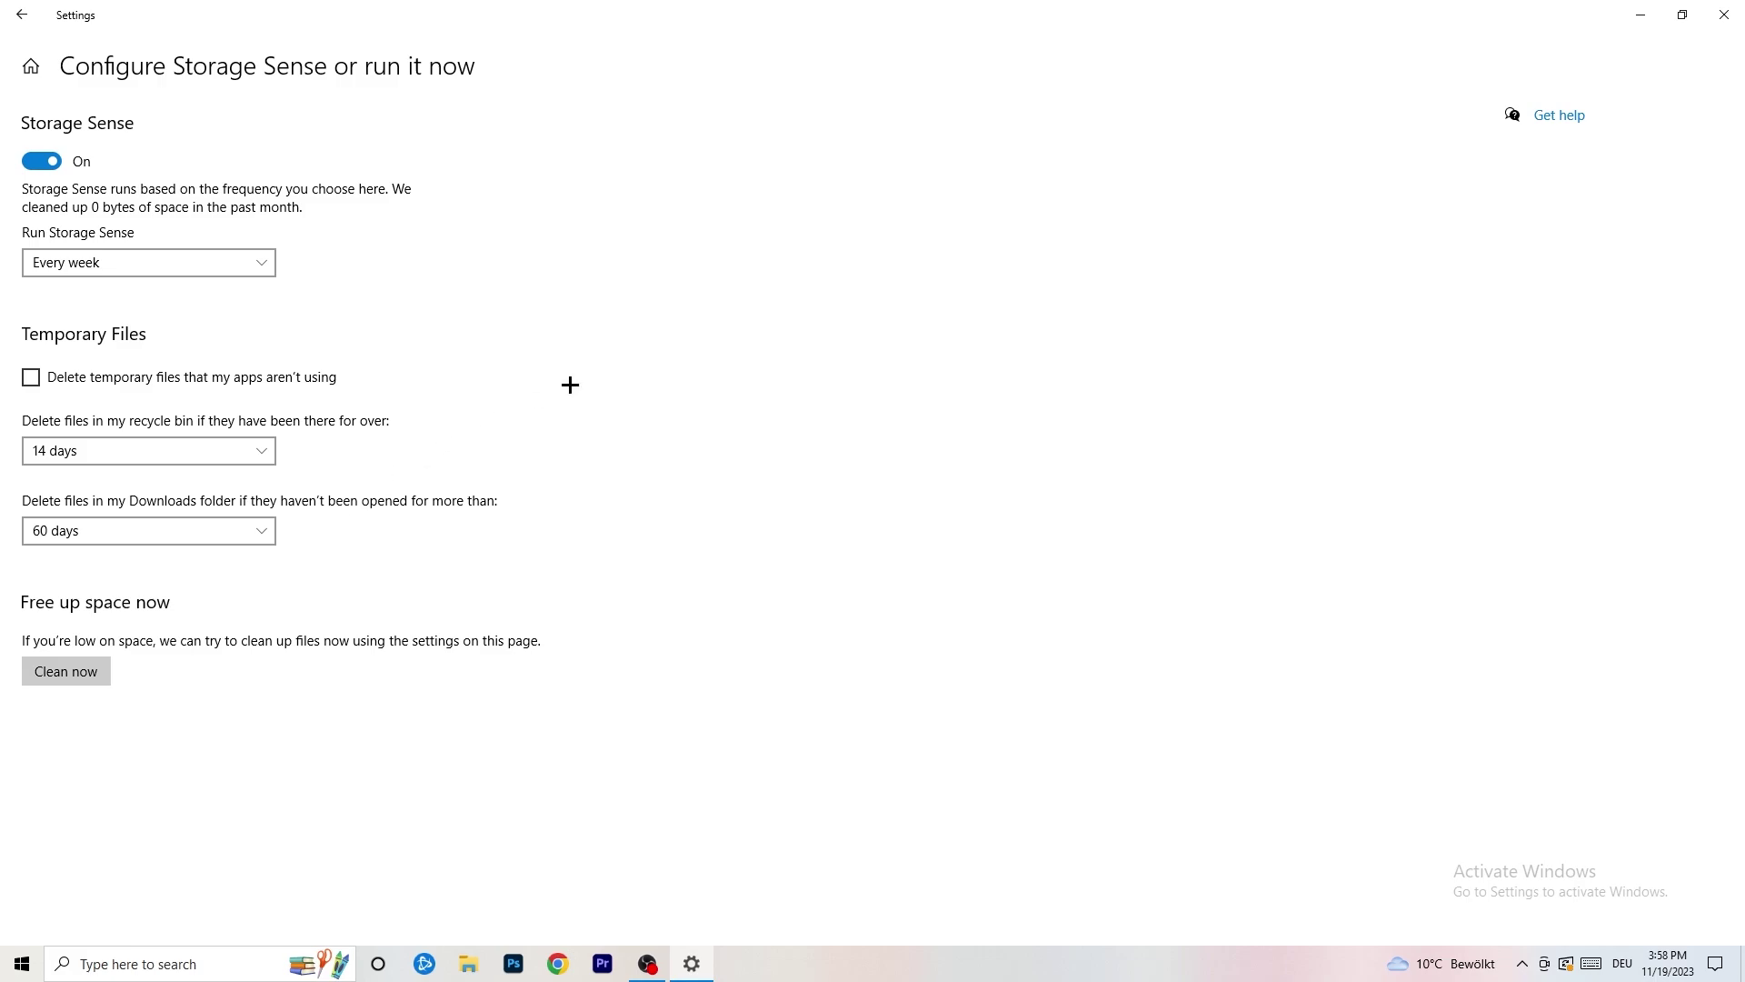
pyautogui.click(1723, 7)
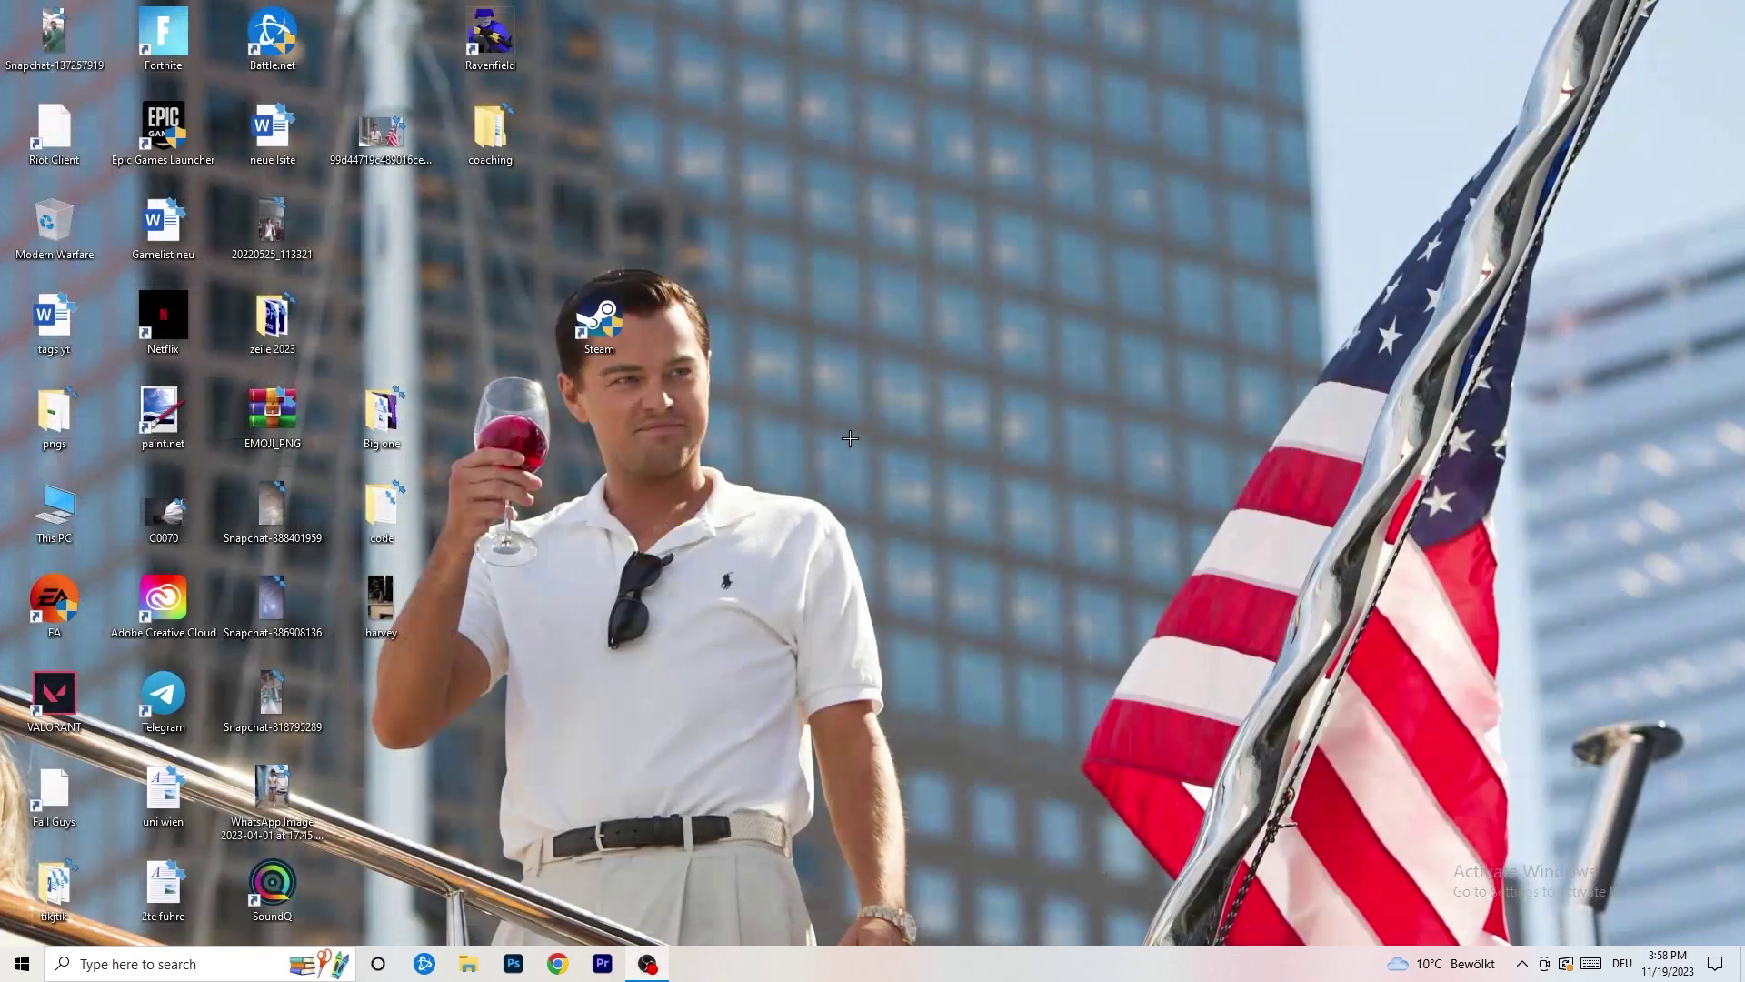